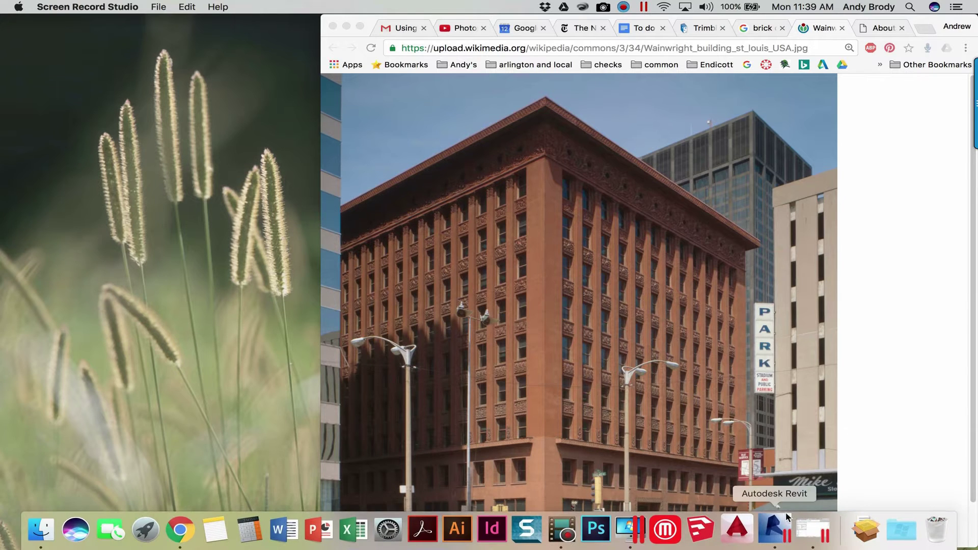
Step: Switch from the Wainwright Building photo in Chrome to the Revit project's empty 3D view
click(787, 541)
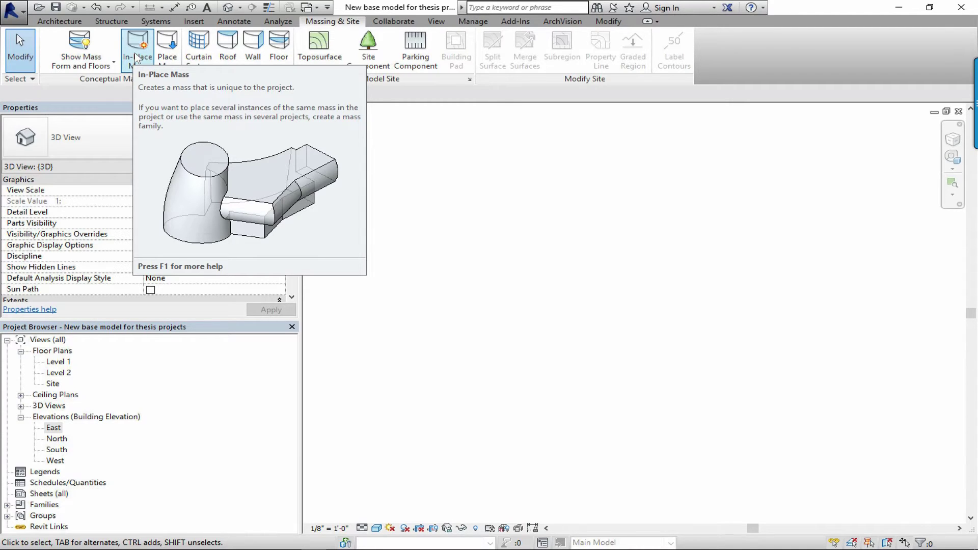
Step: Create in-place mass 'Mass 1' and draw its rectangular footprint by two corners on Level 1
click(135, 53)
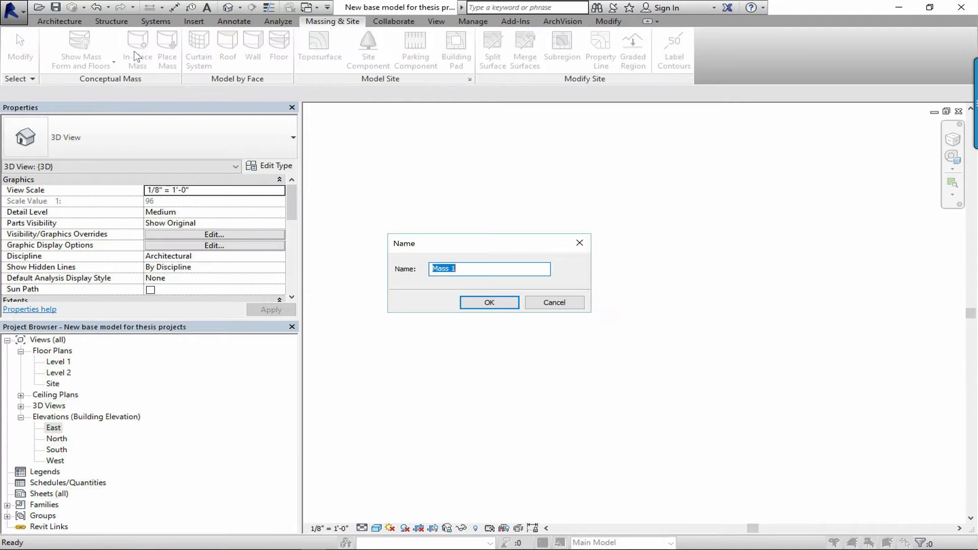
click(489, 302)
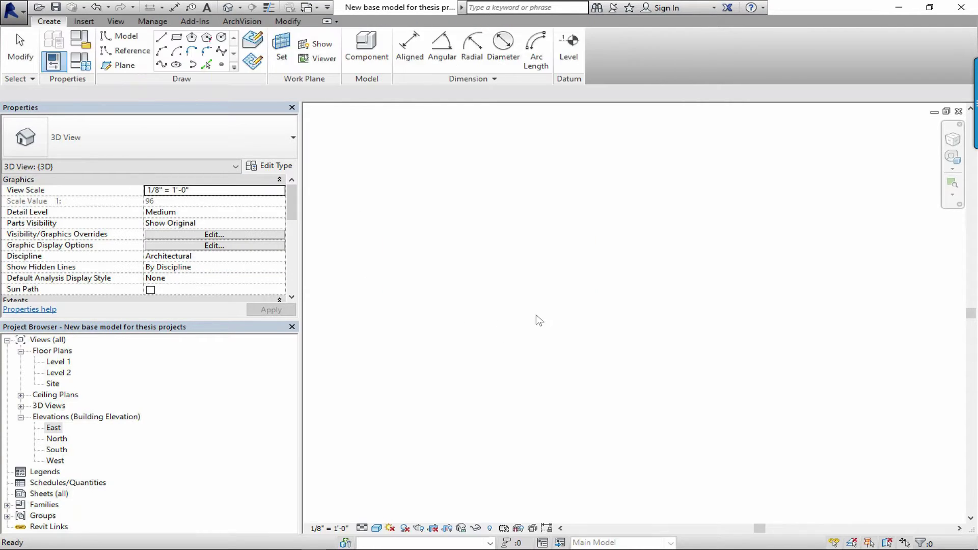
click(178, 38)
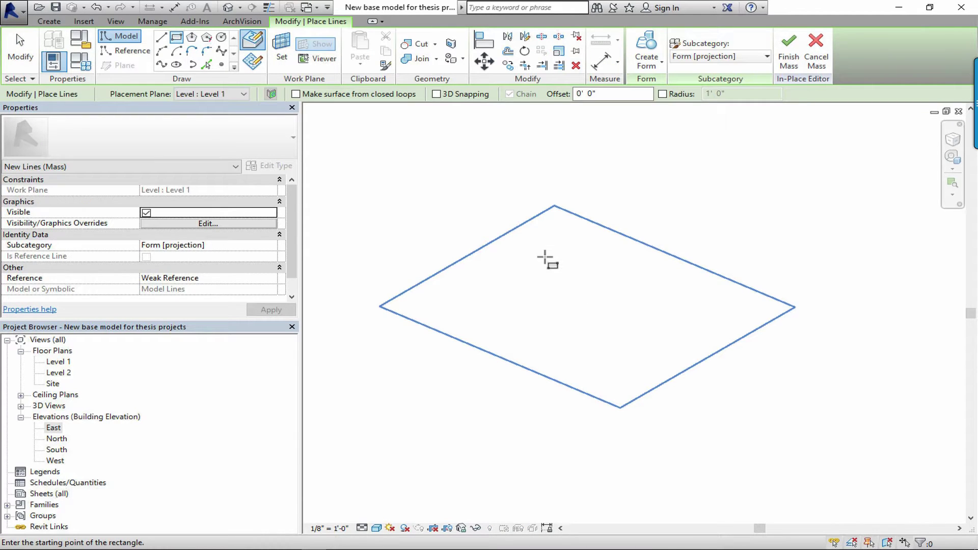
click(528, 242)
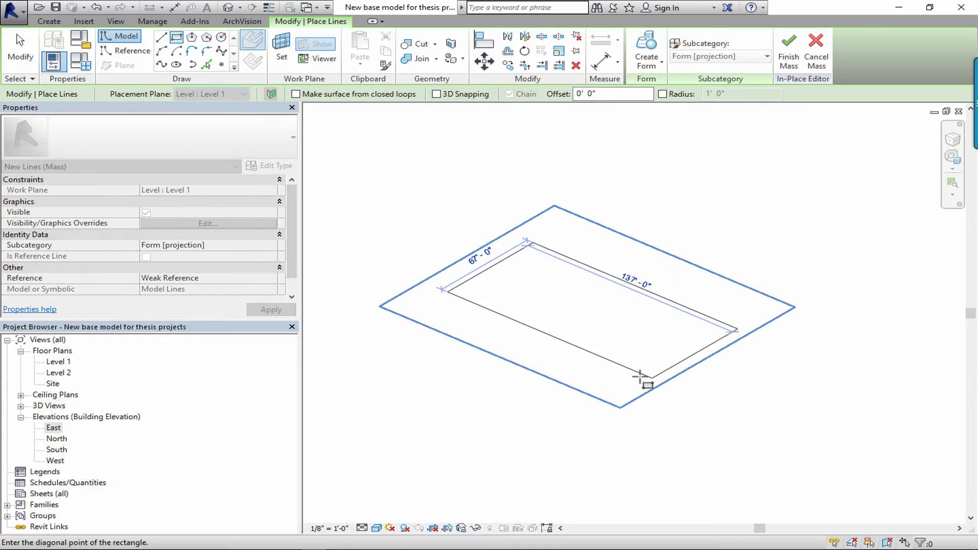
click(593, 351)
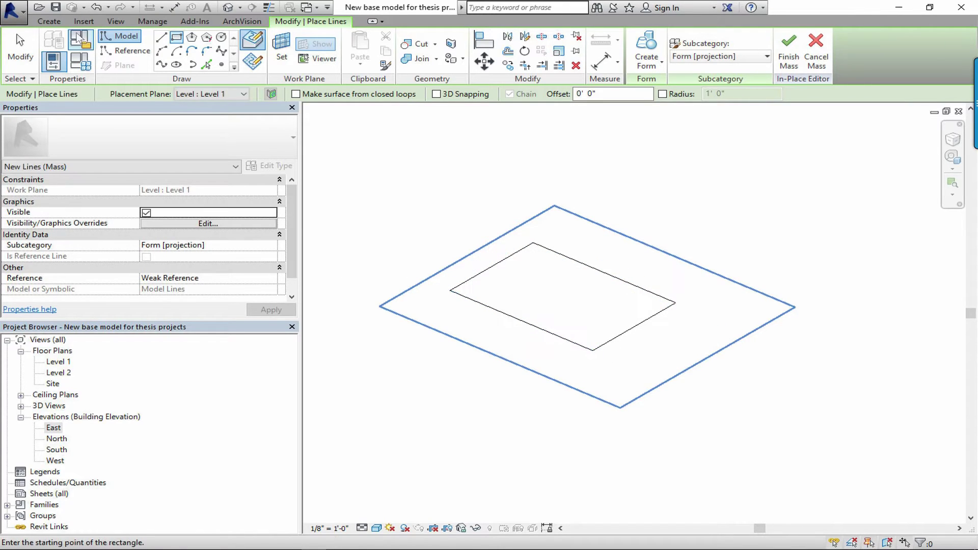
click(20, 51)
Step: Extrude the footprint rectangle into a solid box and raise its top face to about 57'
click(515, 319)
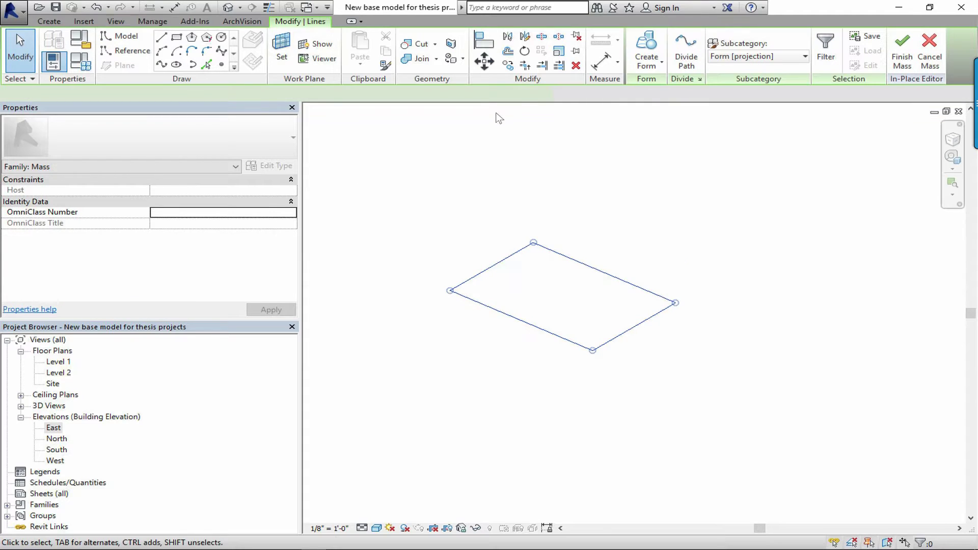
click(646, 44)
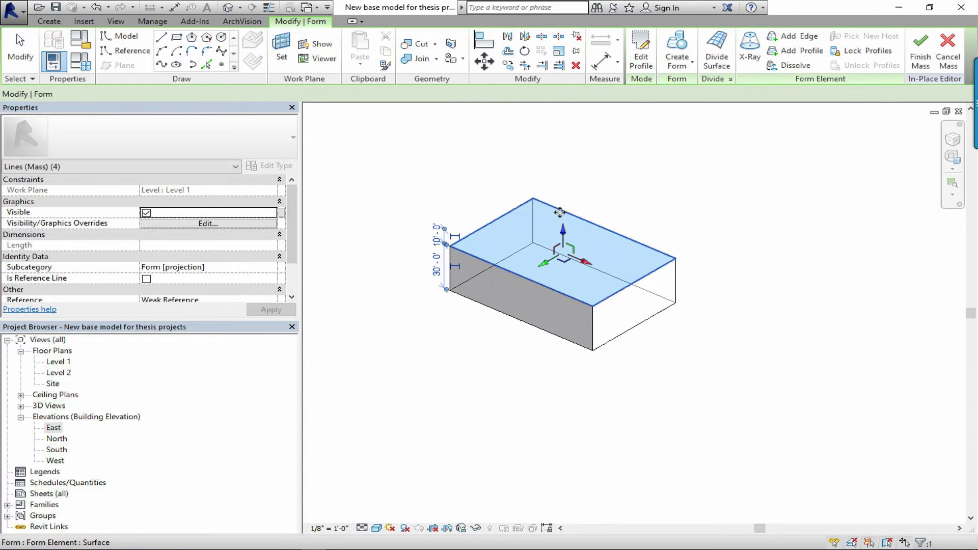
drag(560, 211, 557, 152)
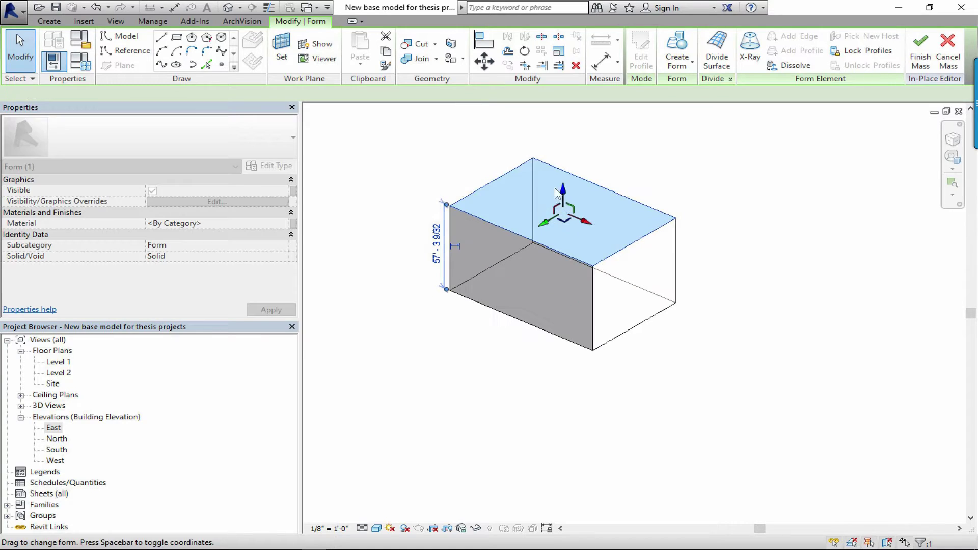
click(452, 383)
middle_drag(463, 321, 509, 356)
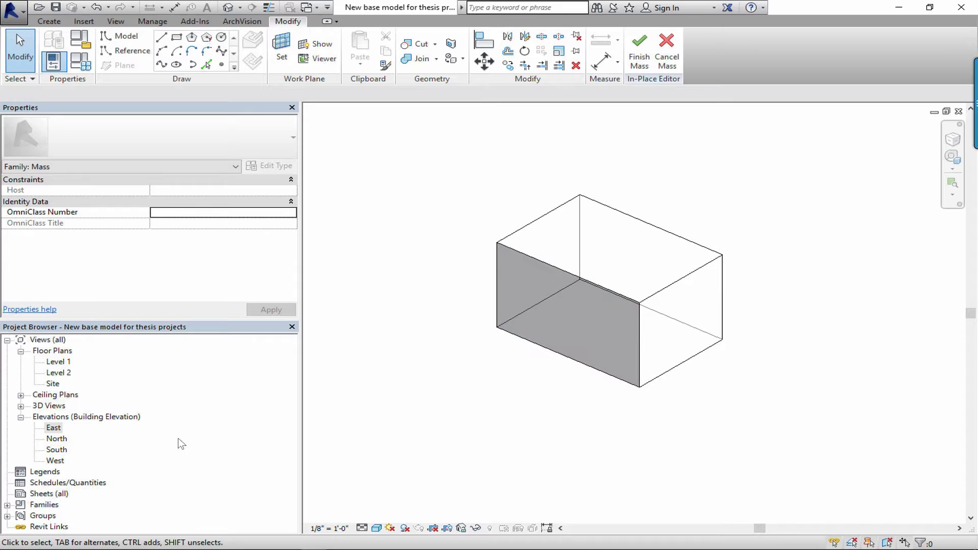
Step: Check the box height against Levels 1–5 in the East elevation, then finish the mass
click(53, 428)
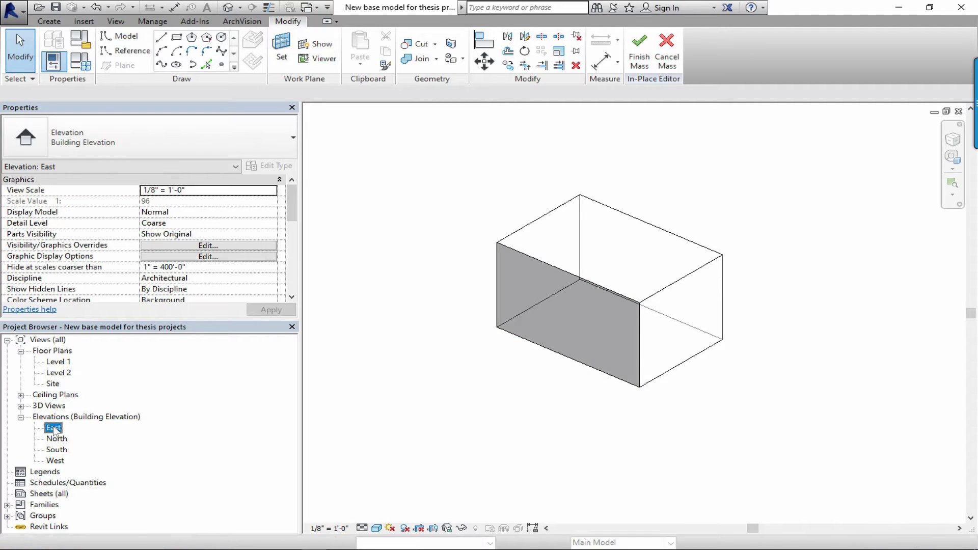
double_click(53, 429)
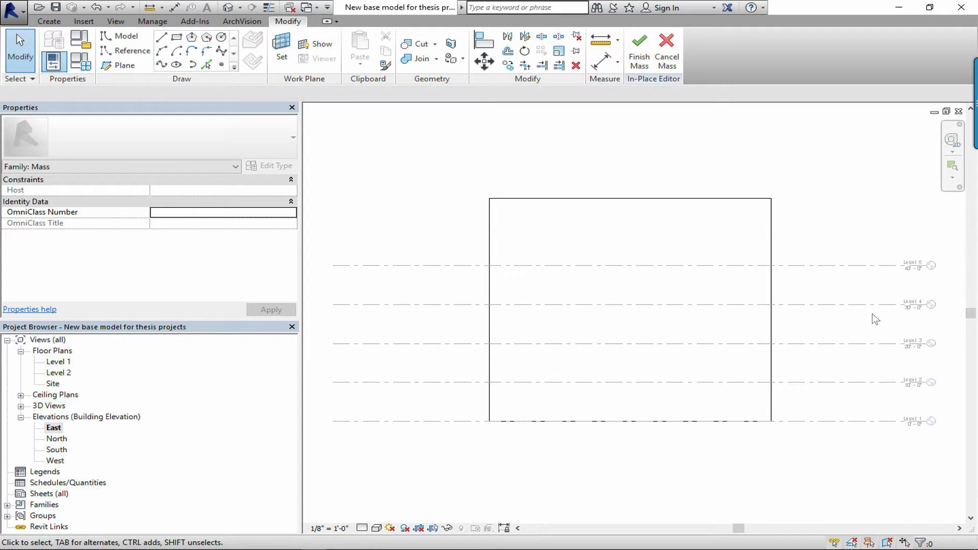
scroll(872, 405, up, 3)
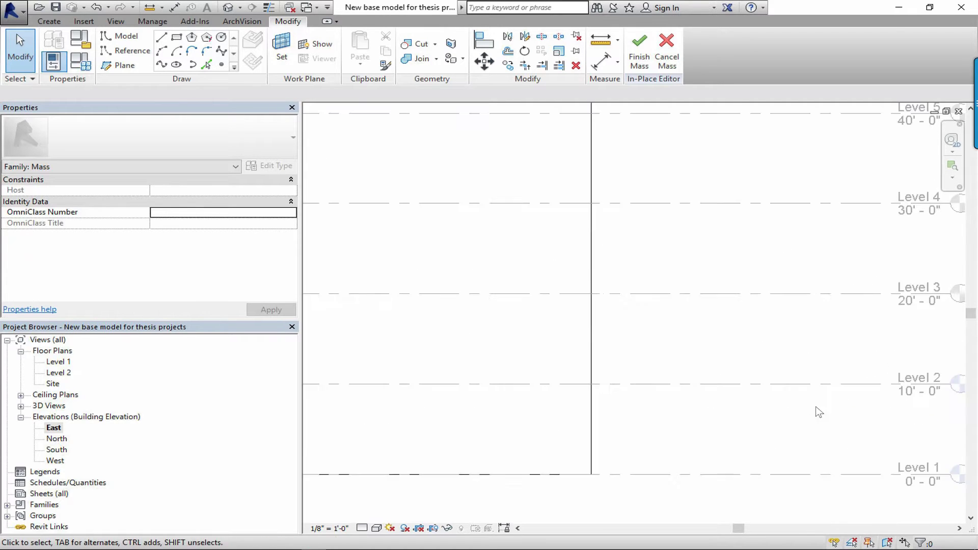
middle_drag(819, 412, 683, 438)
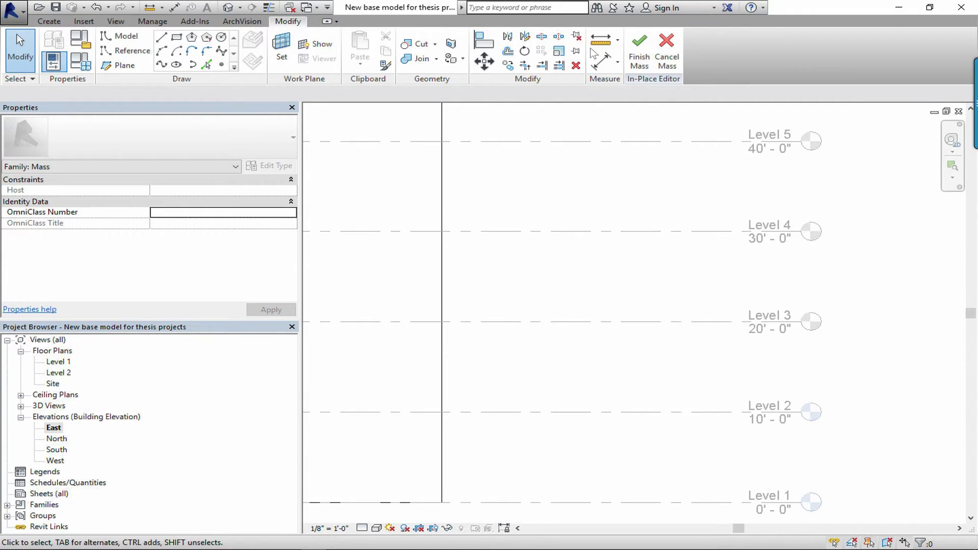
click(643, 52)
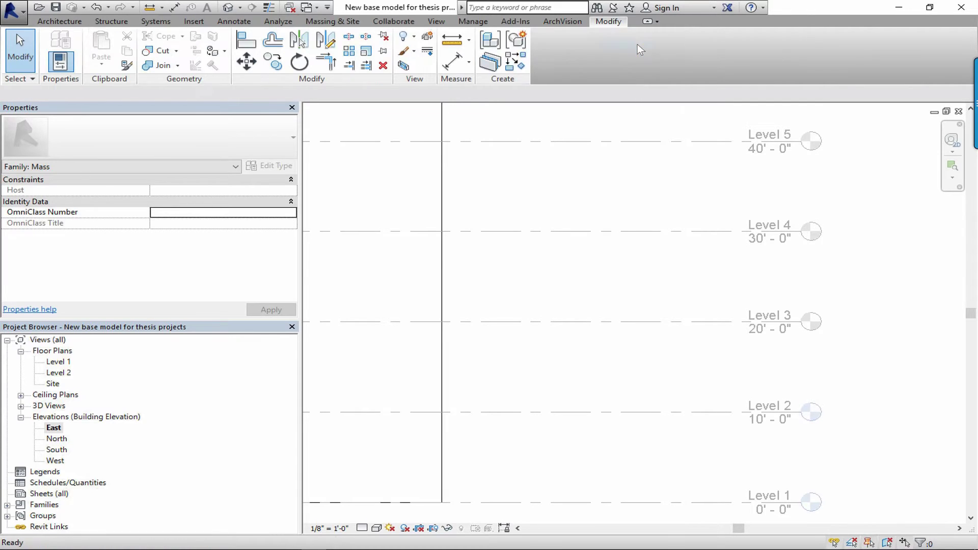
Step: In the 3D view, add mass floors to the box at Levels 1, 2, 3, 4 and 5
click(227, 8)
click(641, 336)
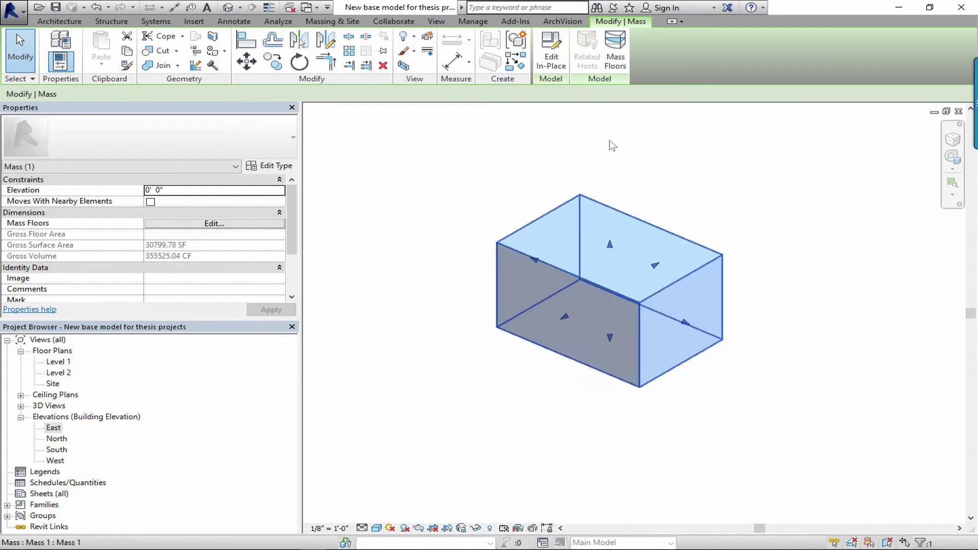
click(616, 51)
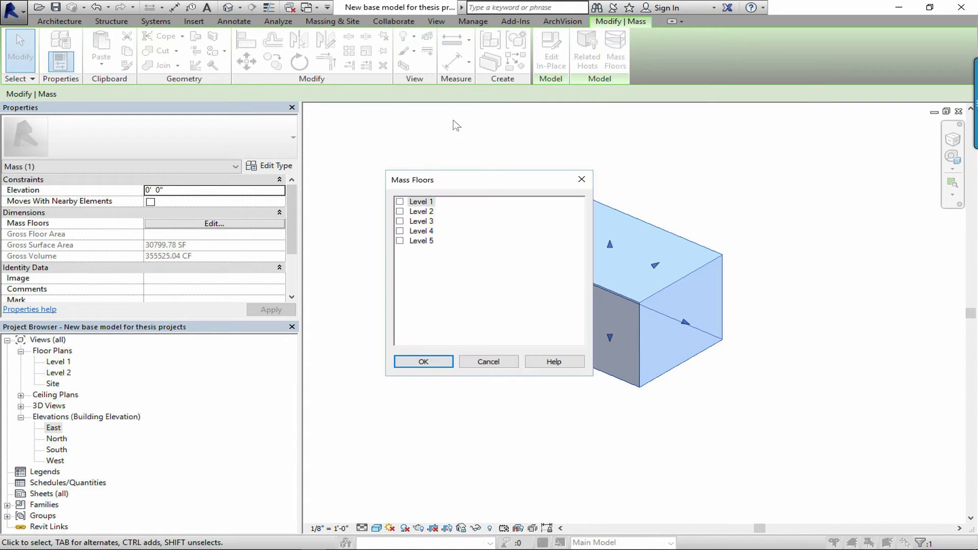
click(400, 201)
click(400, 211)
click(400, 221)
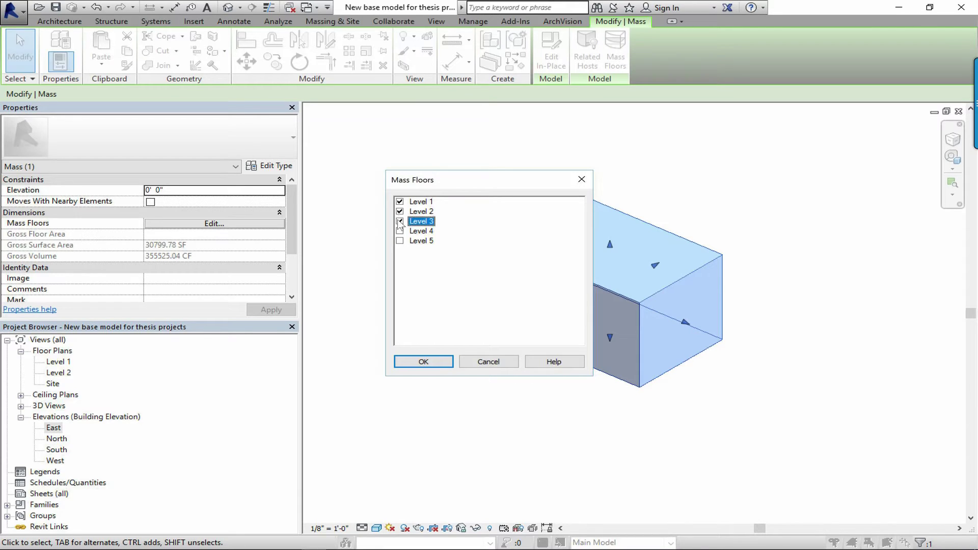
click(400, 231)
click(400, 241)
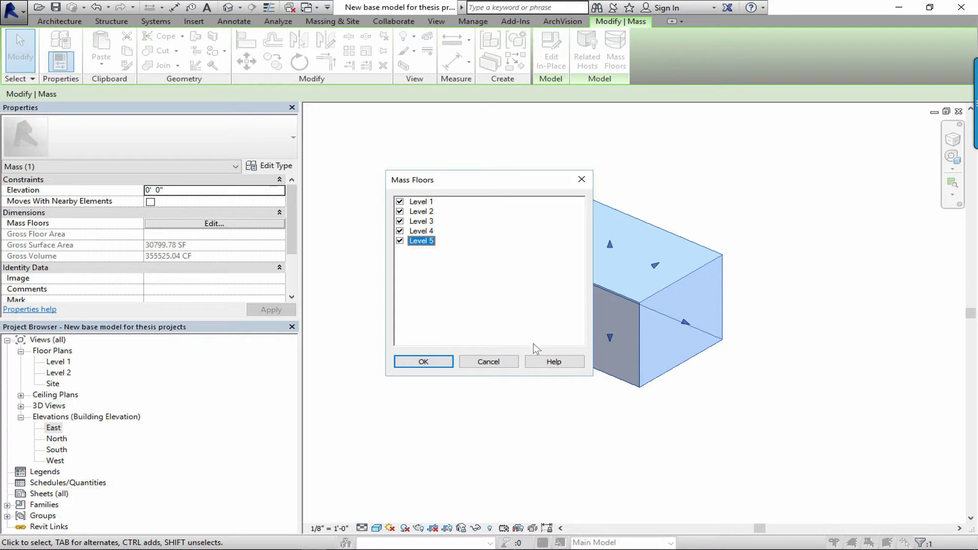
click(424, 361)
Step: Inspect the new Level 5 mass floor, then clear the selection
click(505, 357)
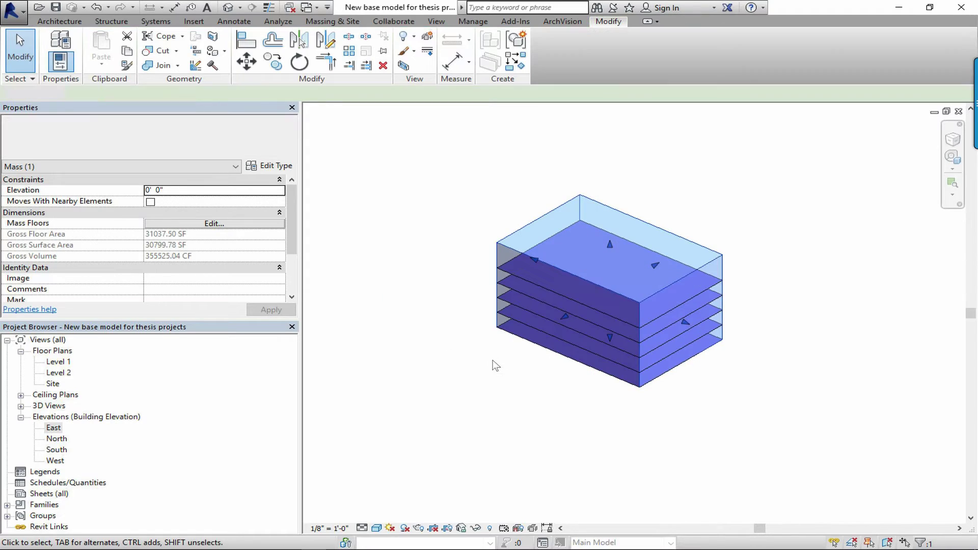
click(547, 285)
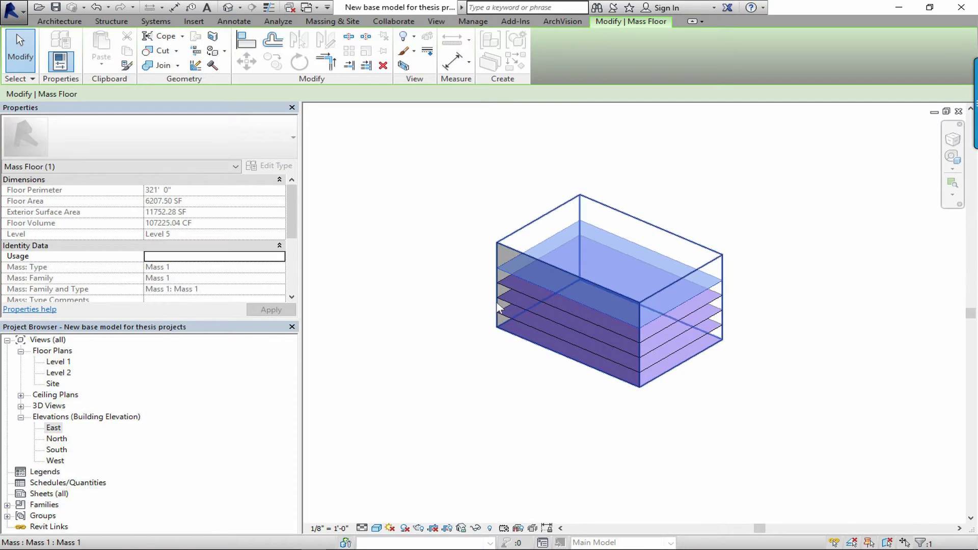
key(Escape)
scroll(548, 288, up, 2)
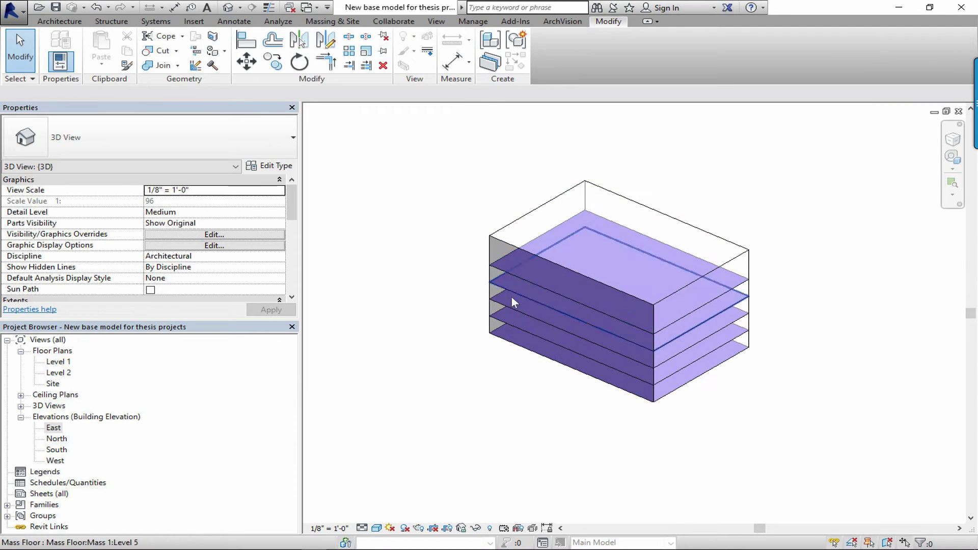
Step: Start Floor by Face and pick the five mass floors from Level 5 down to Level 1
click(334, 22)
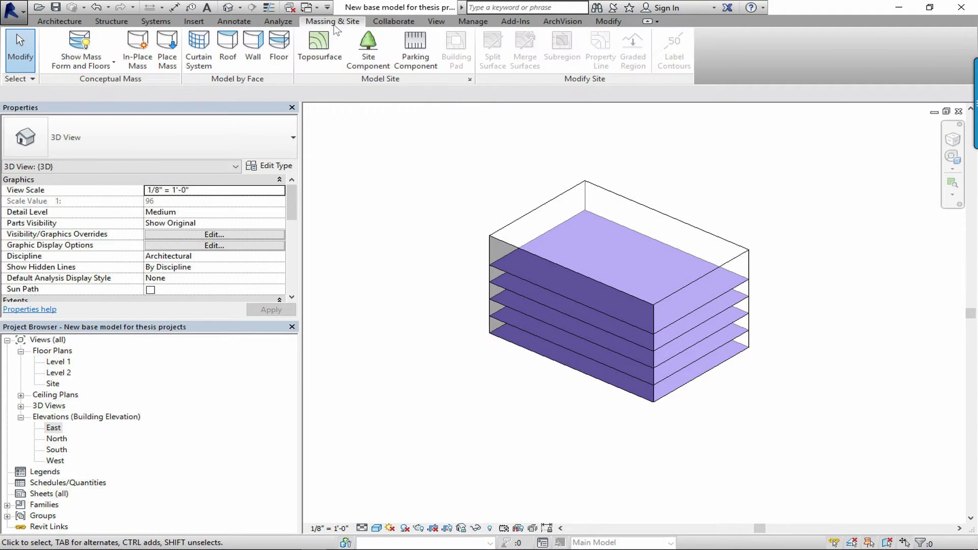
click(279, 47)
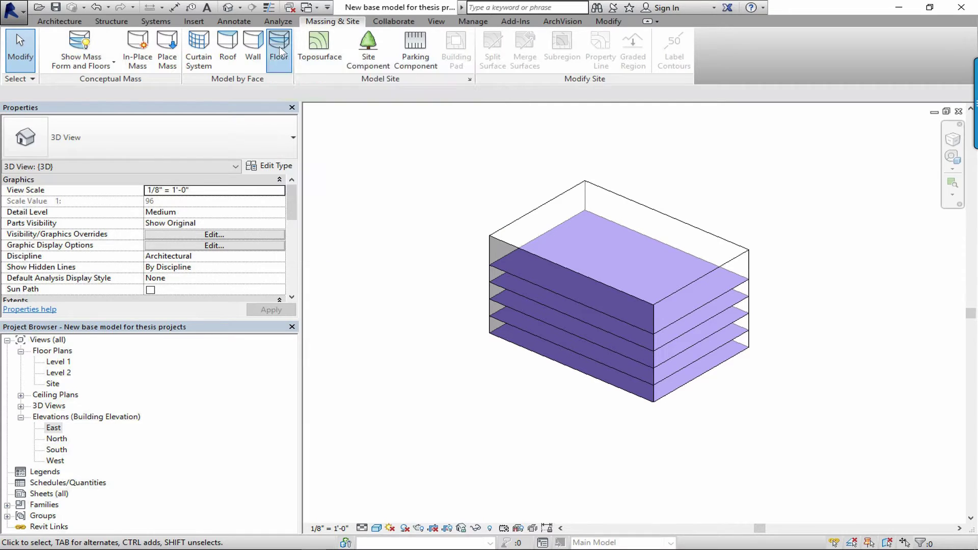
click(507, 266)
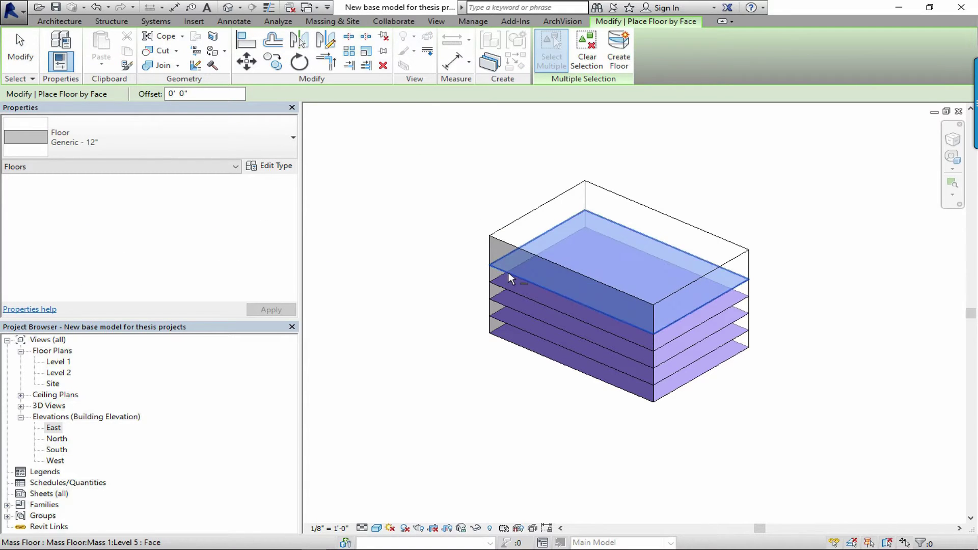
click(511, 289)
click(511, 310)
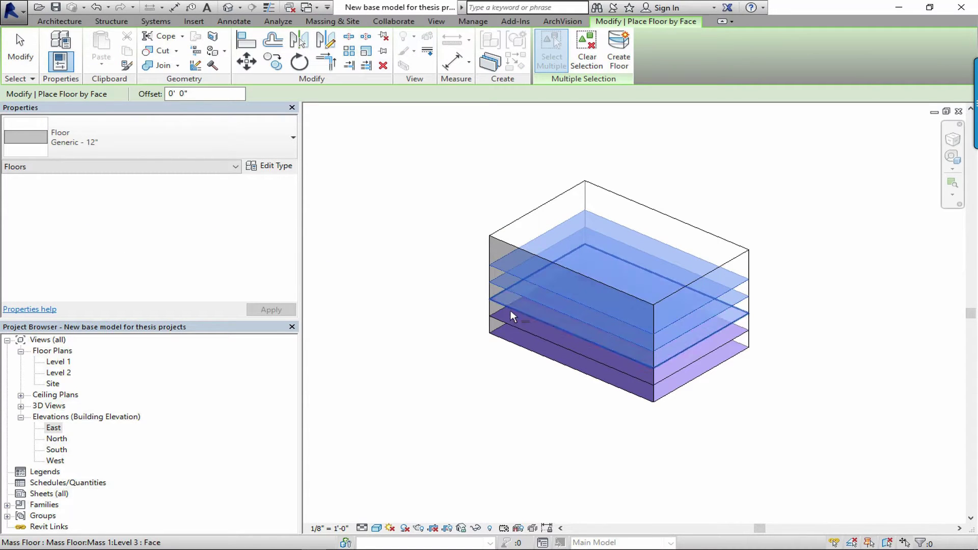
click(512, 321)
click(515, 337)
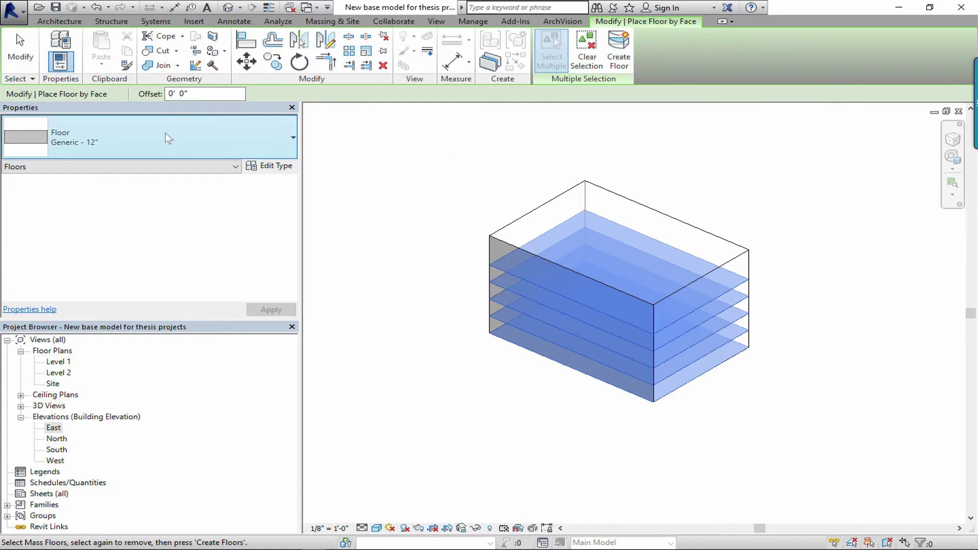
Step: Keep floor type Generic - 12" and create the floor slabs on the picked mass floors
click(232, 130)
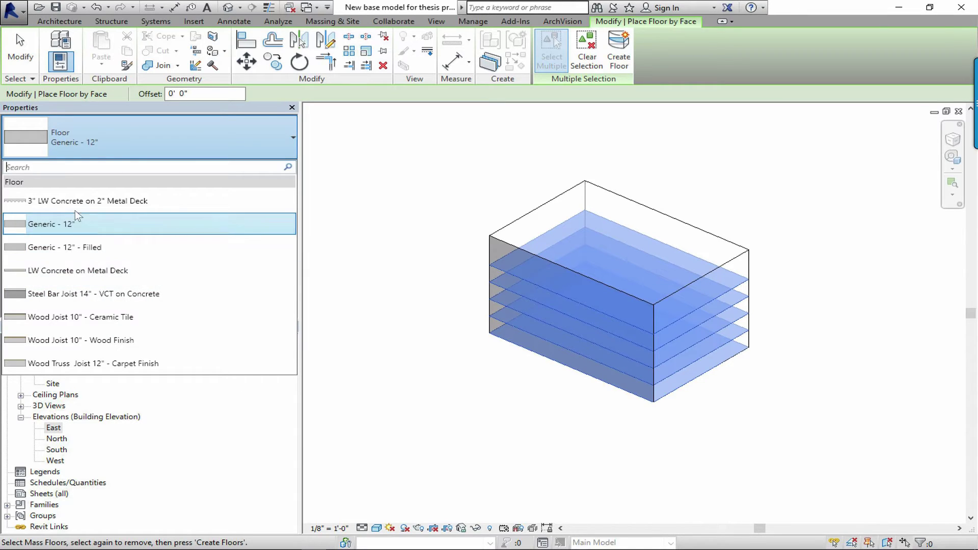
click(91, 231)
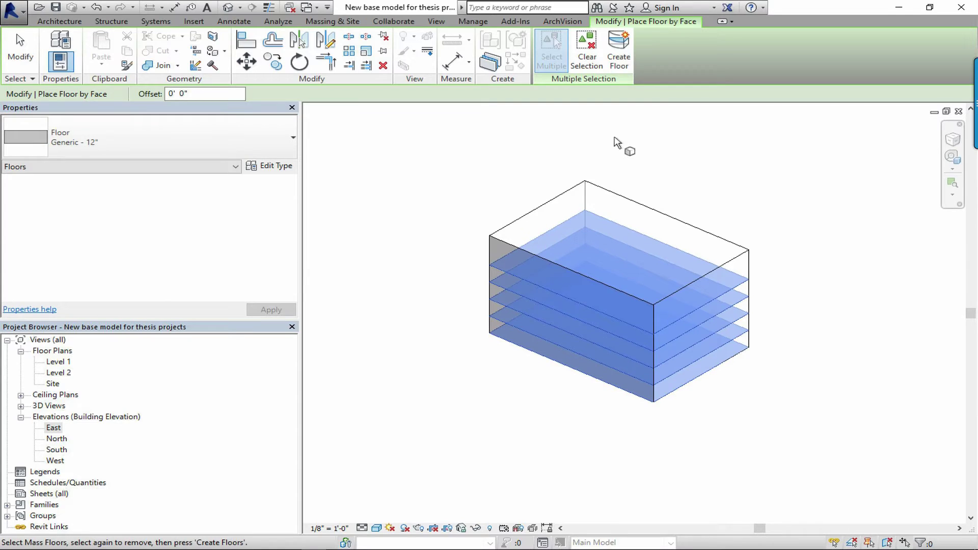
click(609, 50)
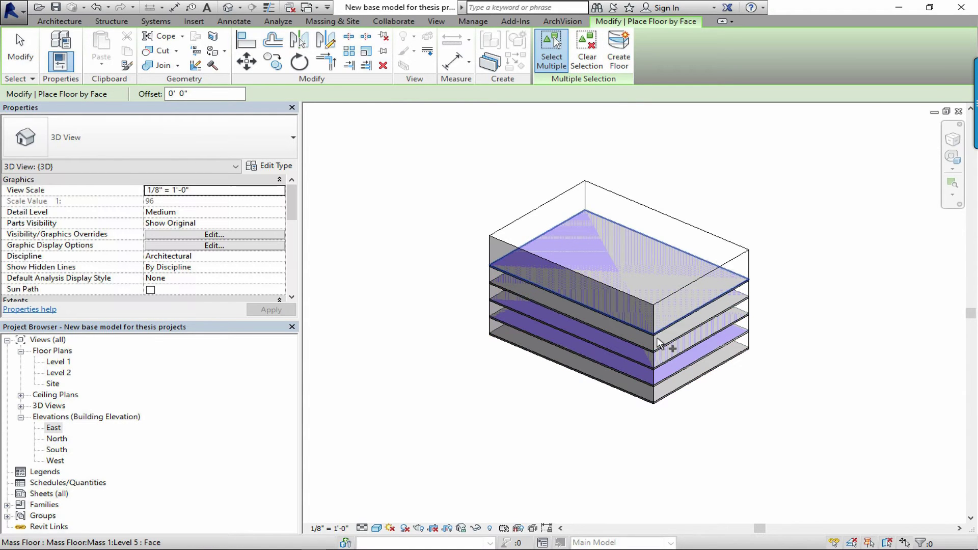
scroll(658, 338, up, 4)
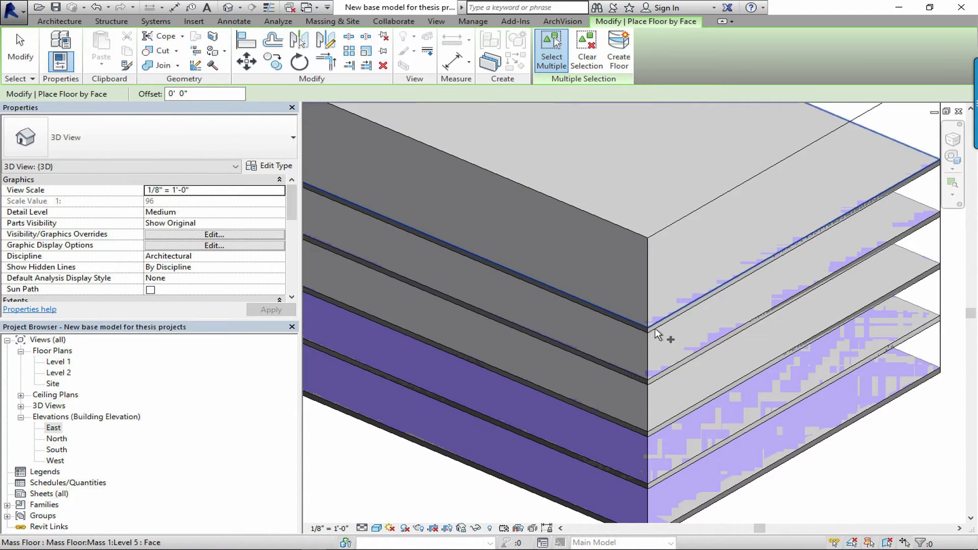
key(Escape)
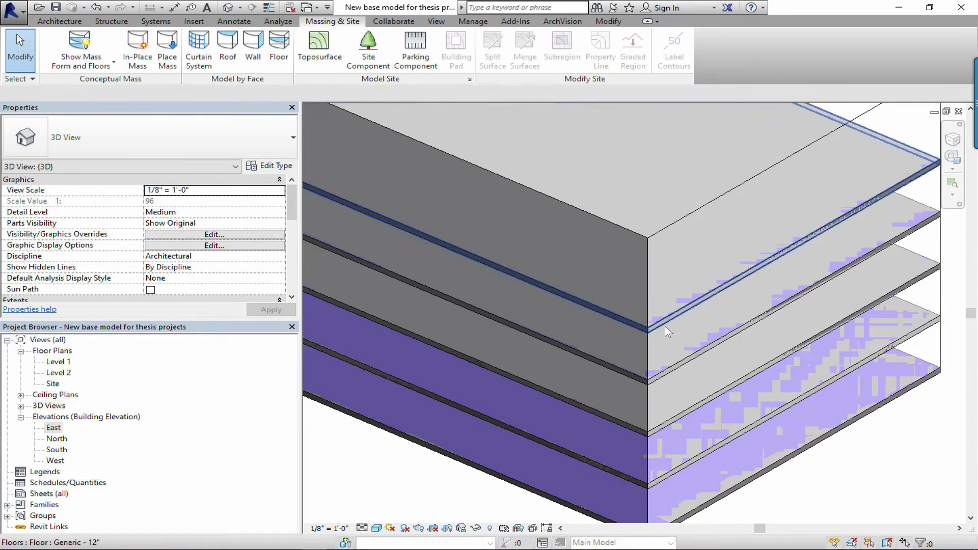
click(666, 330)
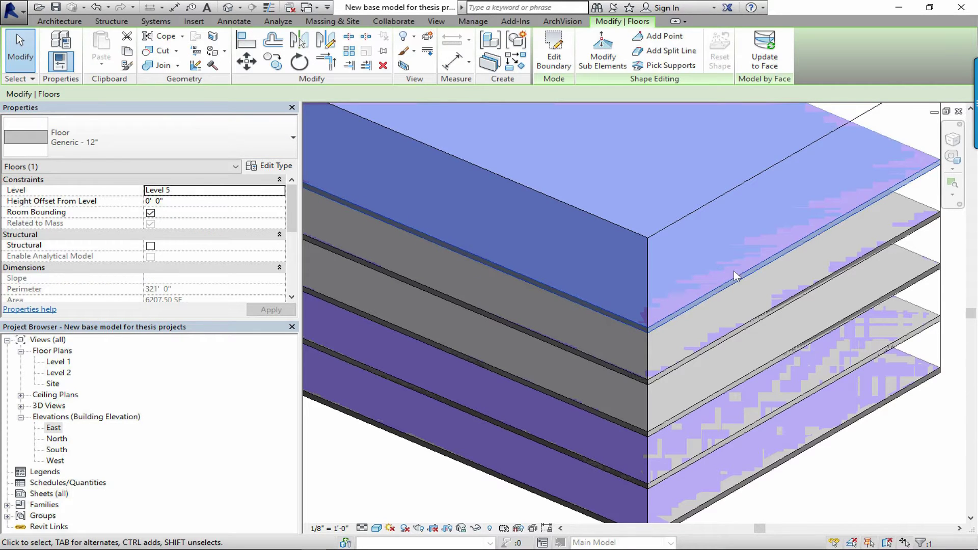
scroll(634, 286, down, 5)
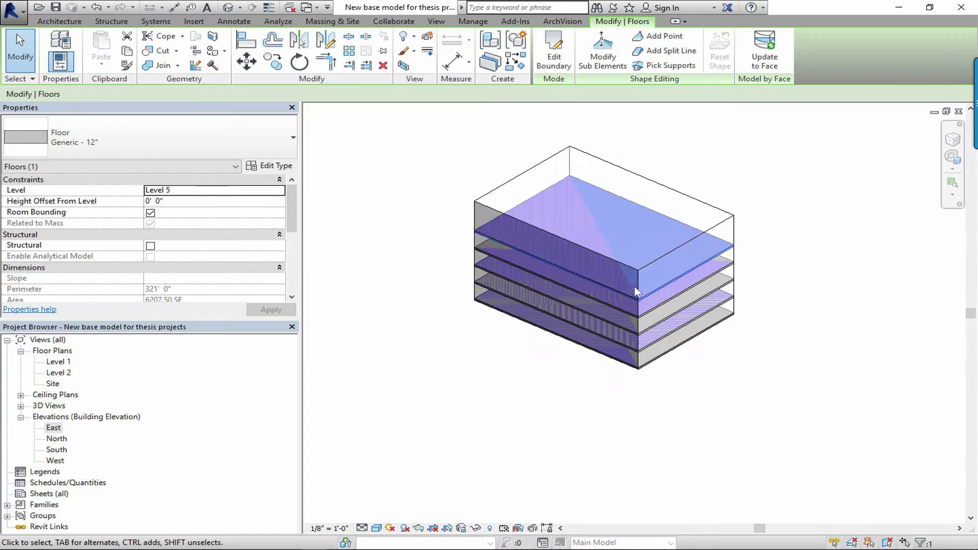
scroll(615, 279, up, 3)
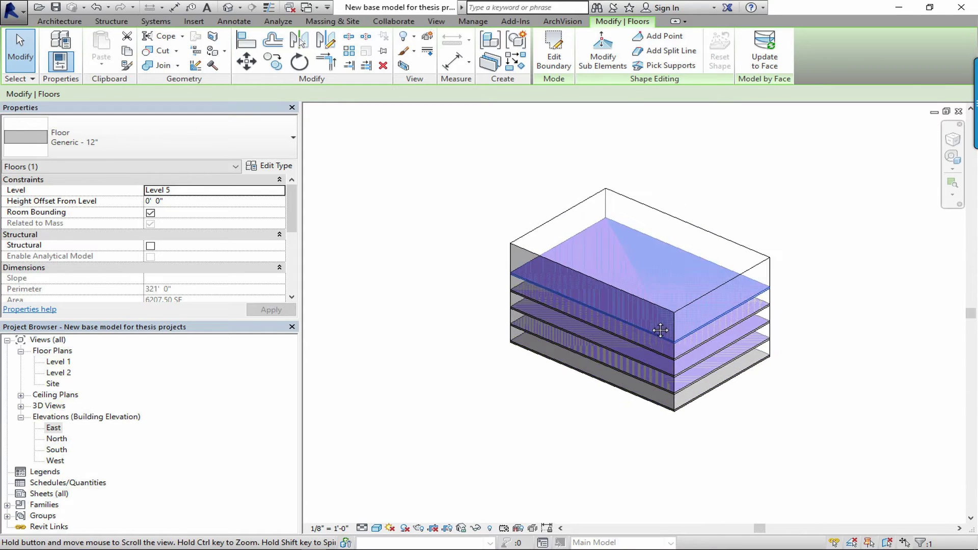
click(437, 220)
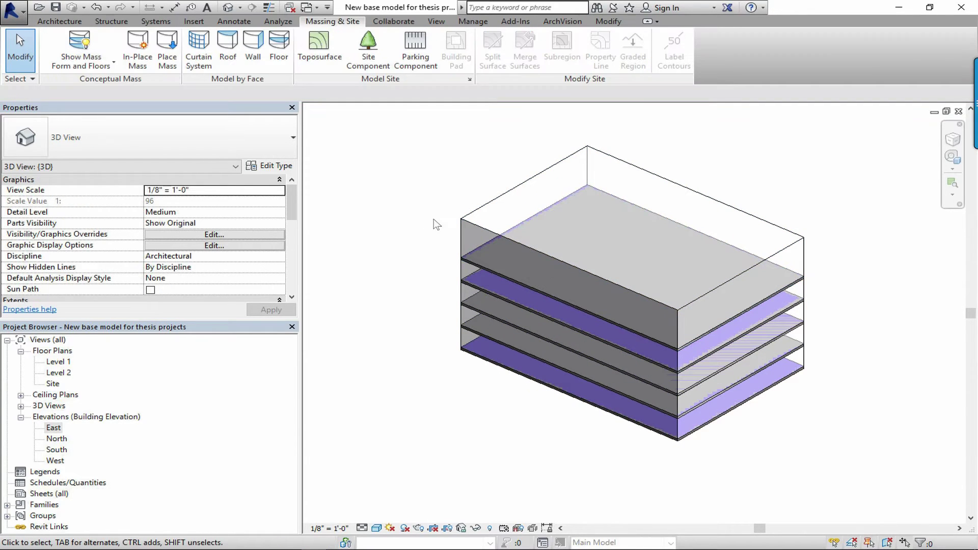
click(573, 155)
key(Escape)
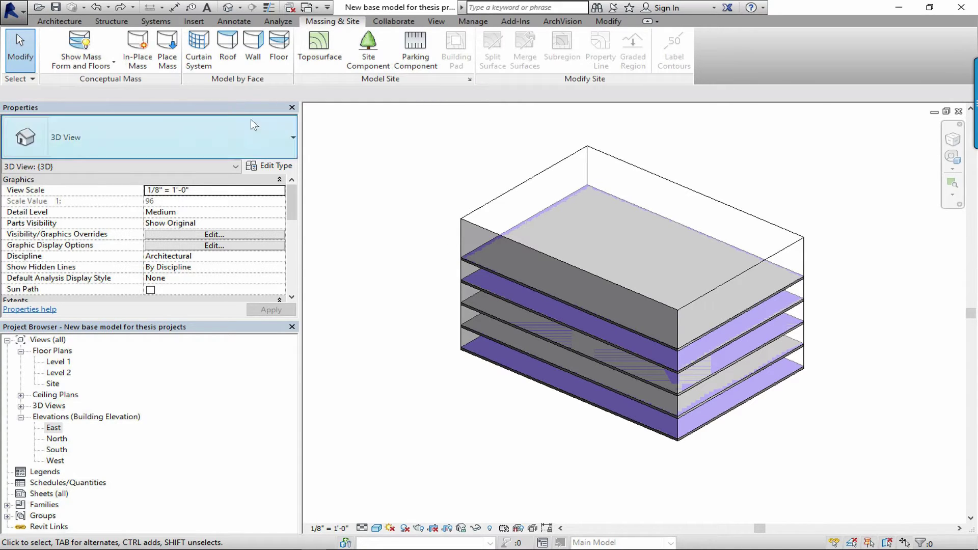
Step: Cap the mass's top face with a Basic Roof of type Generic - 18" using Roof by Face
click(233, 48)
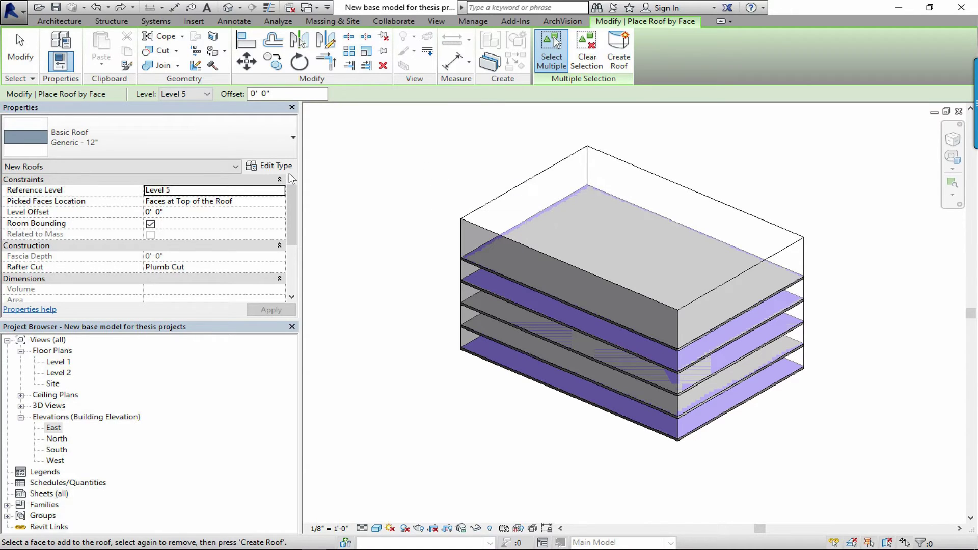
click(265, 144)
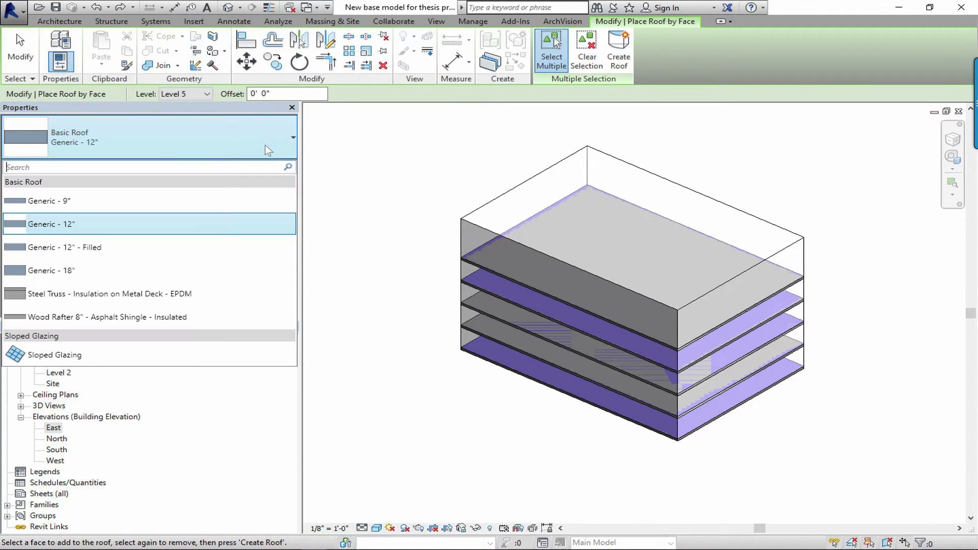
click(182, 270)
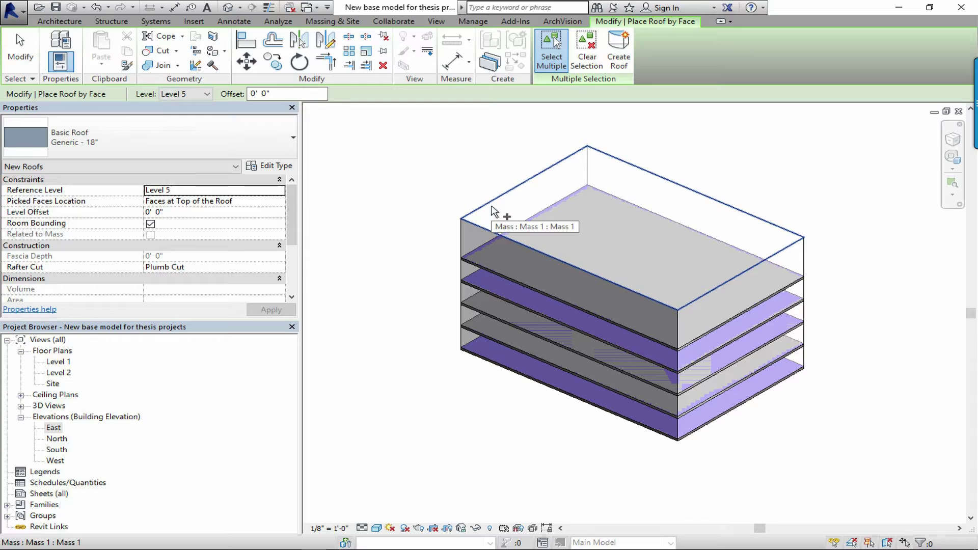
click(494, 211)
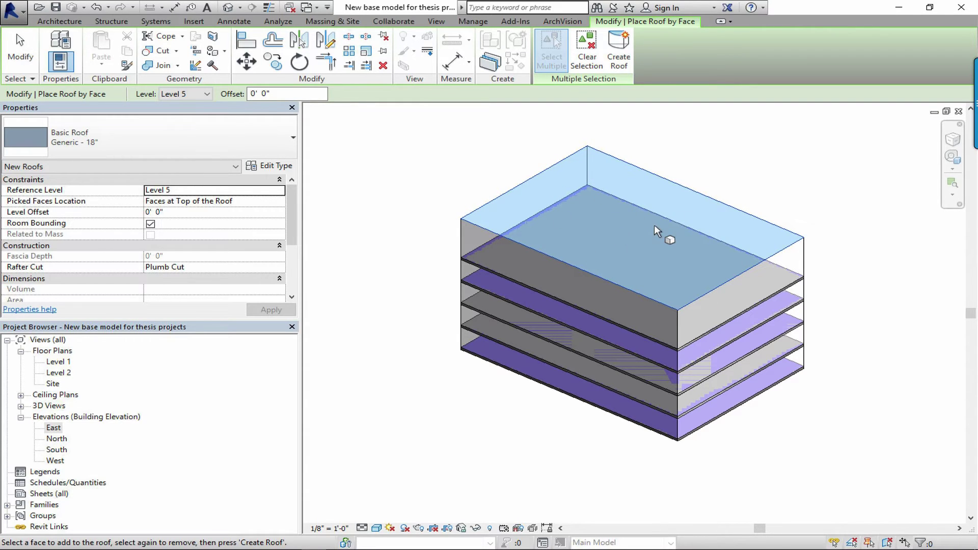
click(618, 65)
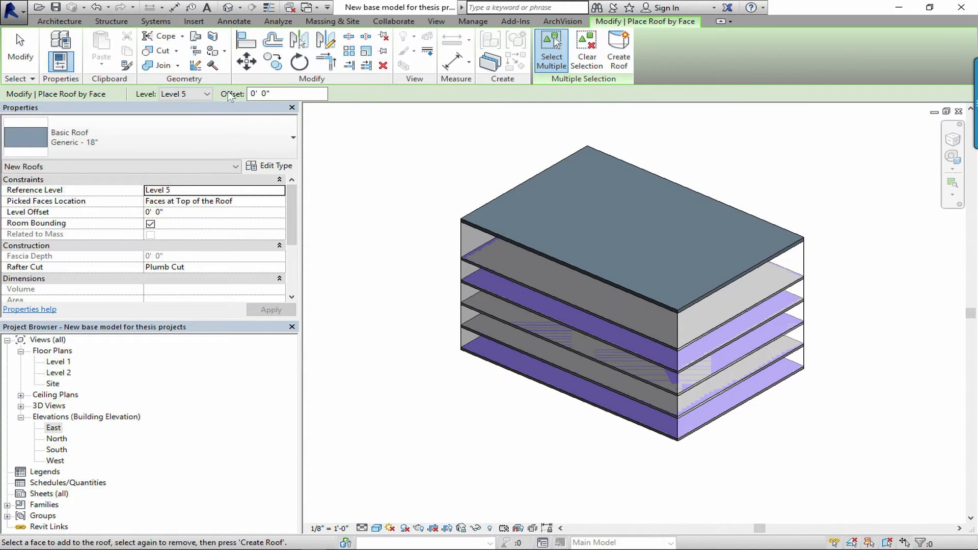
Step: In Shaded style, clad two side faces of the mass with Generic - 4" Brick walls by face
click(328, 20)
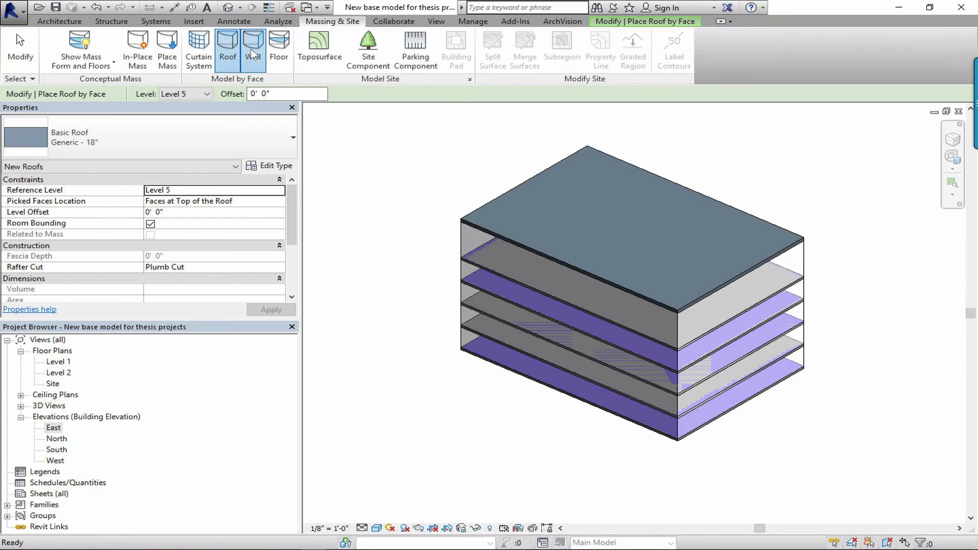
click(252, 49)
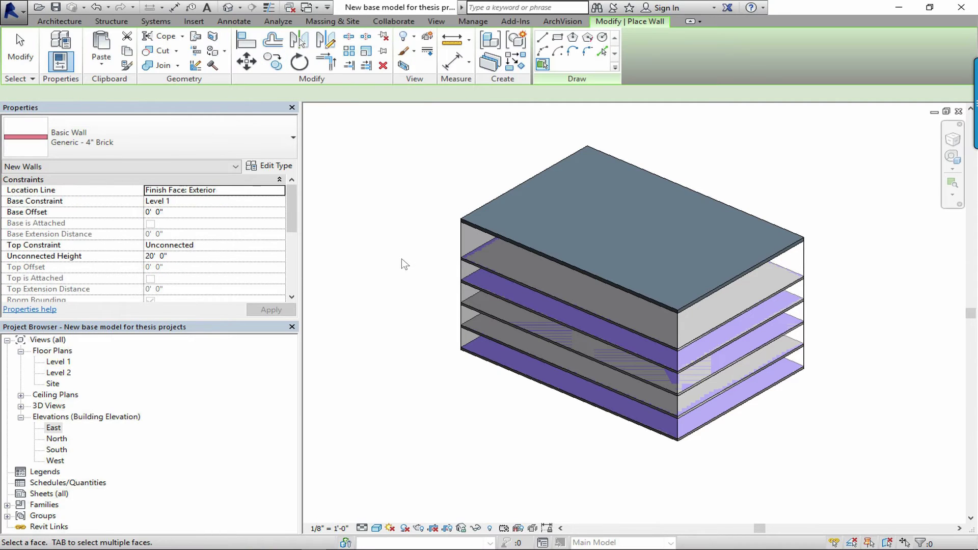
click(377, 528)
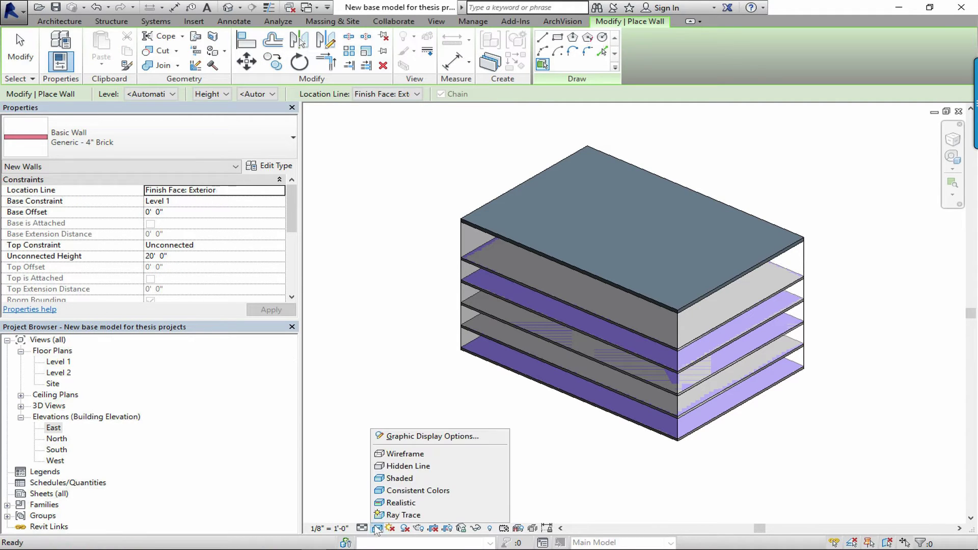
click(393, 478)
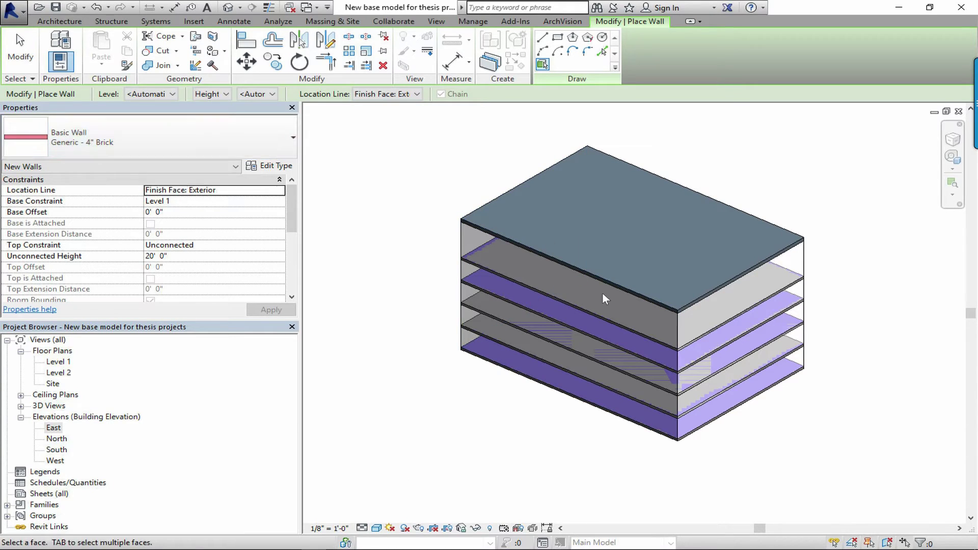
click(671, 319)
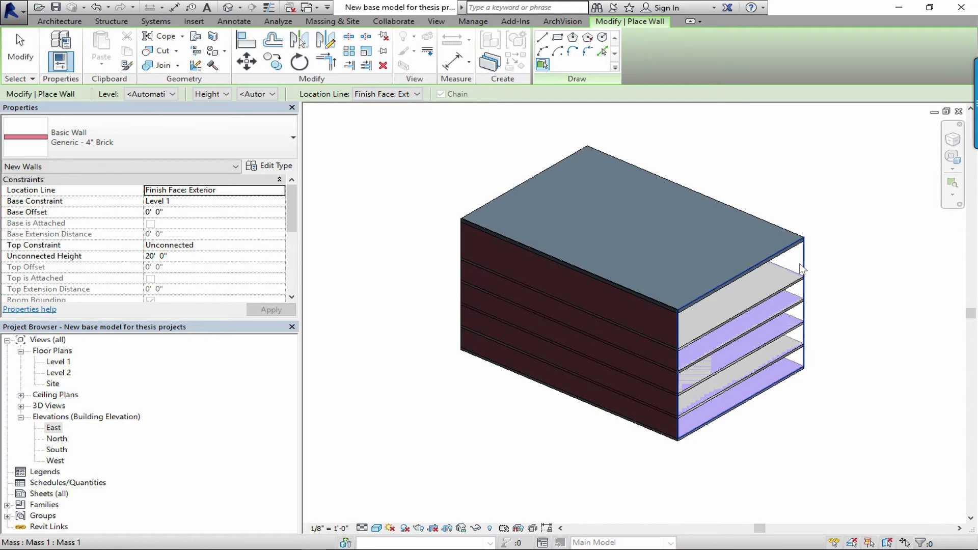
click(783, 267)
shift+middle_drag(699, 351, 542, 314)
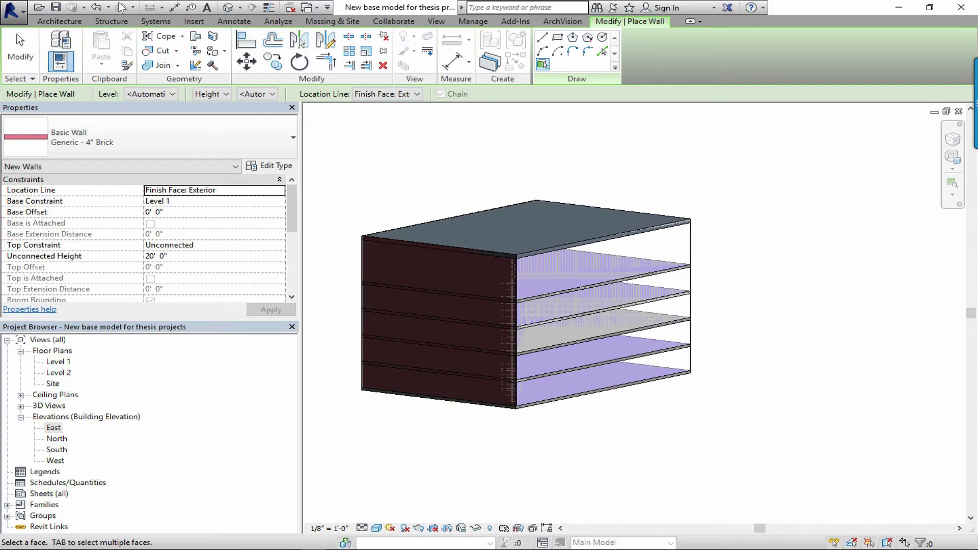
Step: End wall placement and orbit around the building to inspect its brick-clad and open sides
click(32, 51)
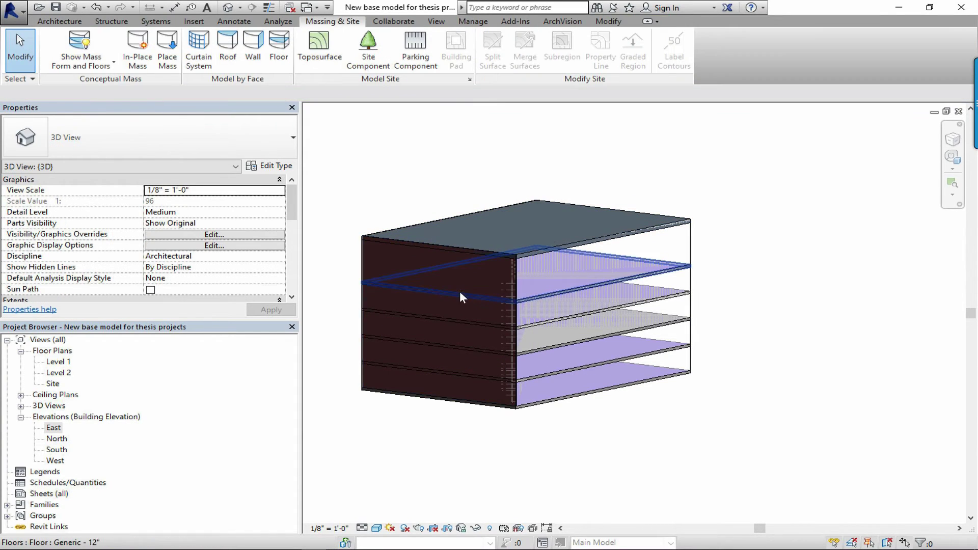
scroll(442, 297, up, 2)
middle_drag(441, 297, 484, 309)
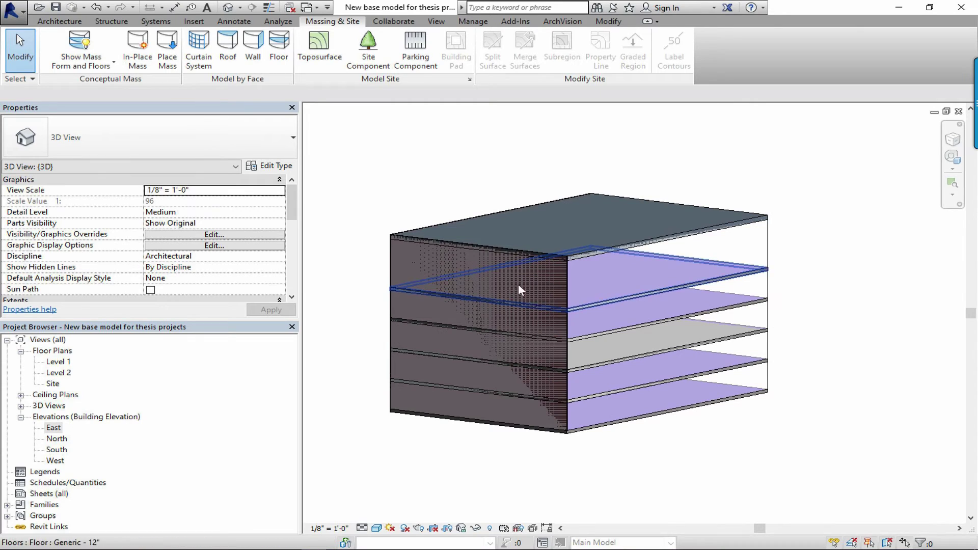
click(765, 253)
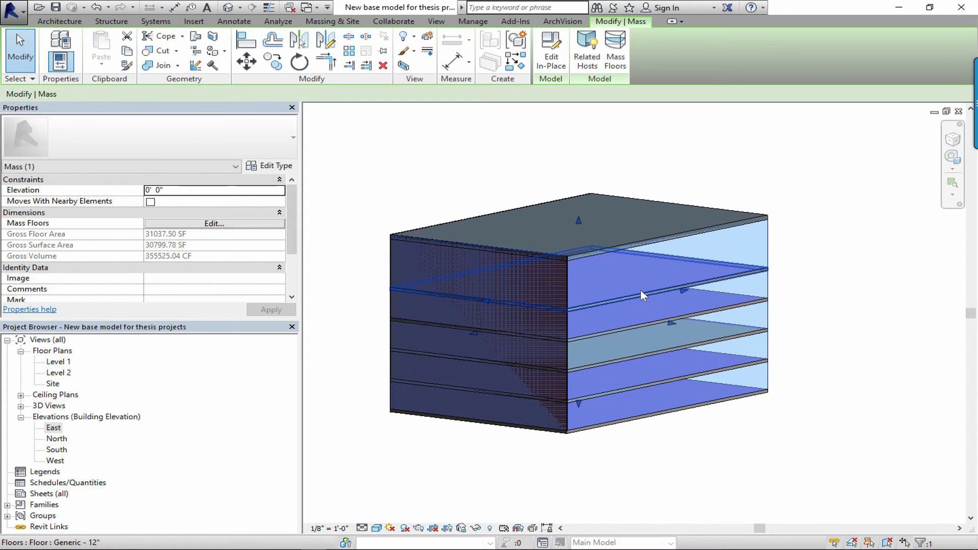
key(Escape)
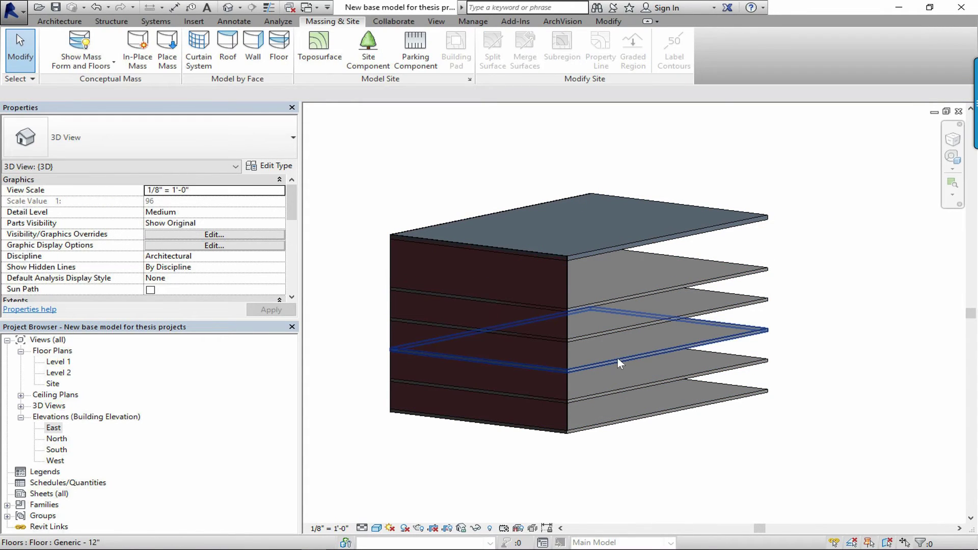
shift+middle_drag(618, 359, 364, 365)
middle_drag(429, 314, 604, 362)
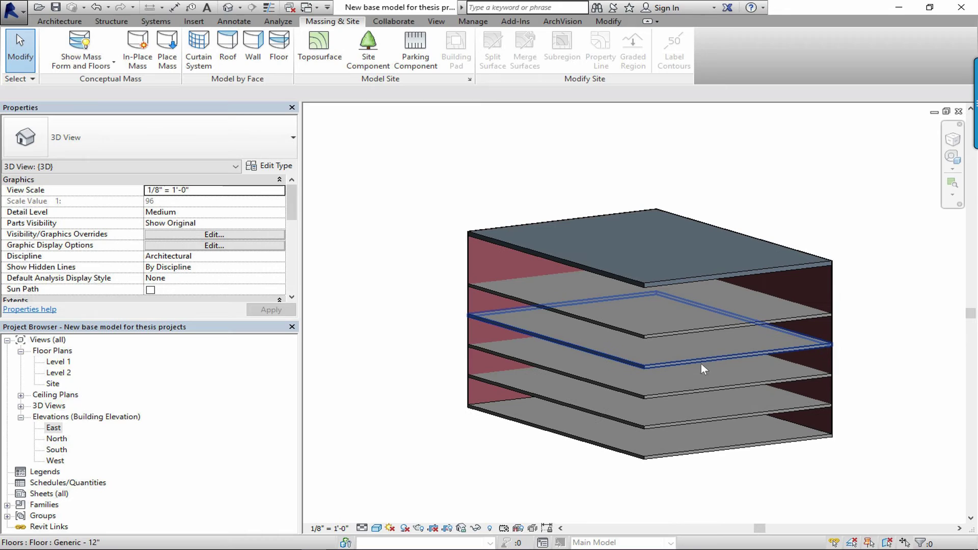
shift+middle_drag(759, 343, 530, 326)
Step: Edit the Level 5 floor slab's boundary, trimming it to a 319' 0" perimeter and 6112 SF
click(533, 295)
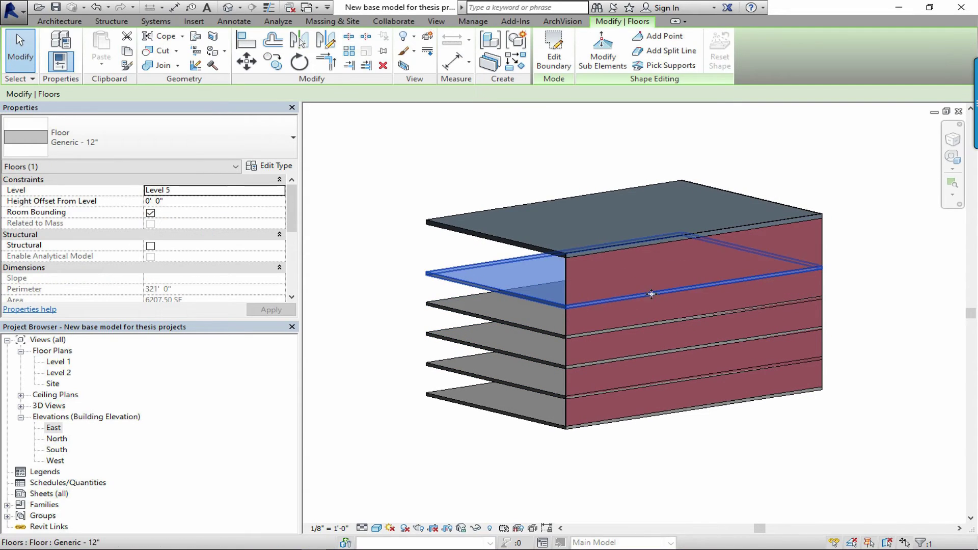
scroll(648, 289, up, 1)
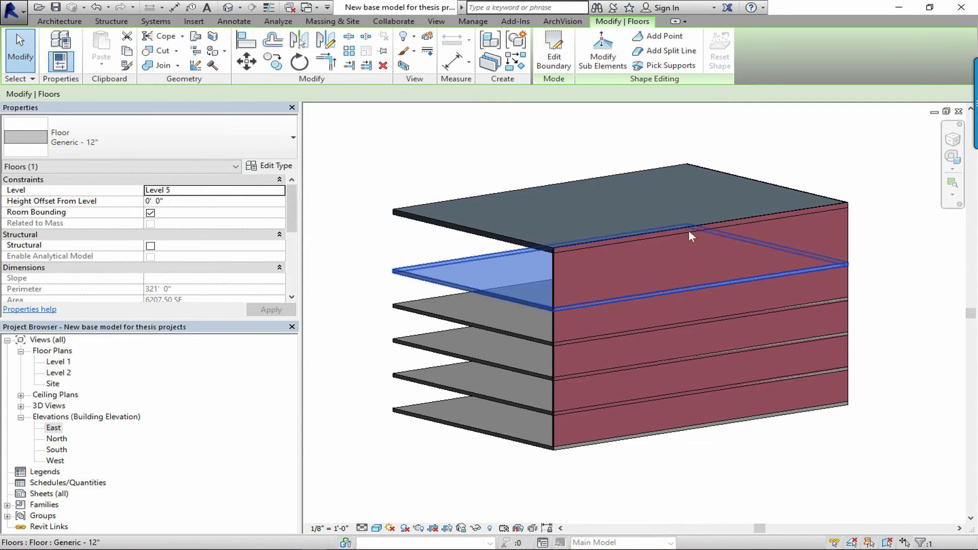
click(554, 56)
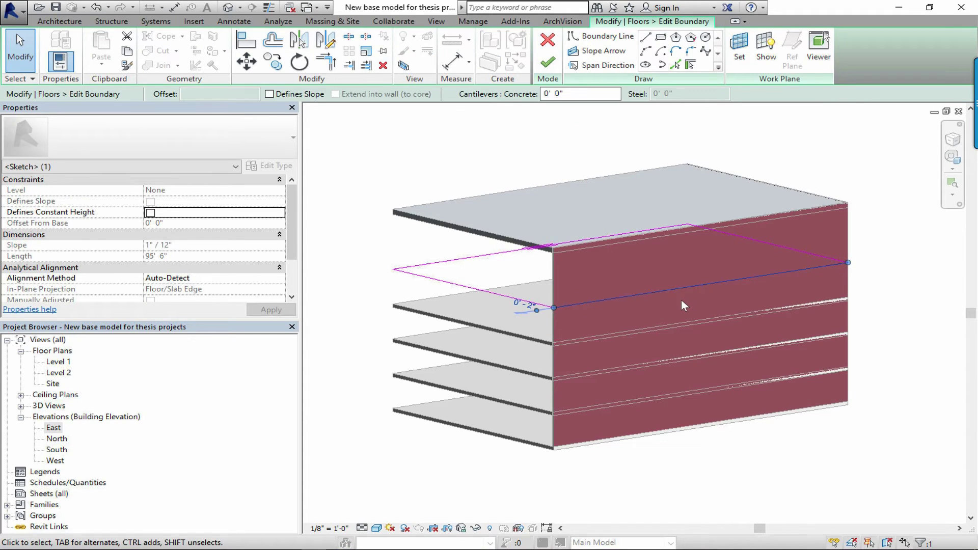
click(683, 305)
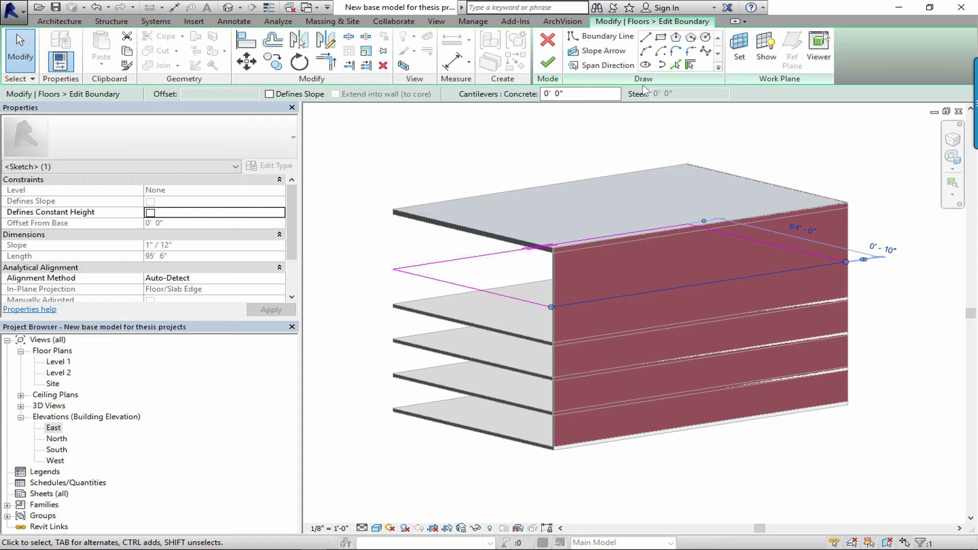
click(548, 63)
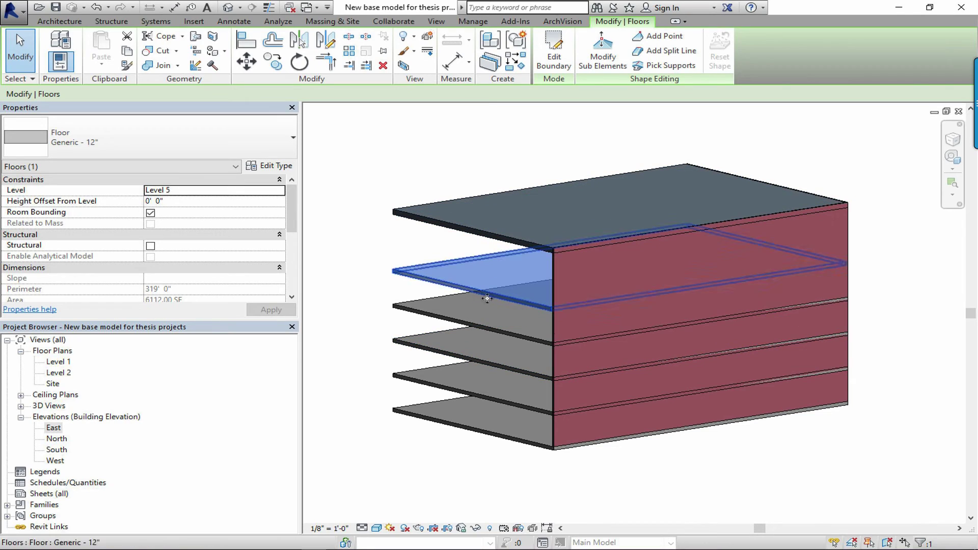
shift+middle_drag(617, 363, 430, 347)
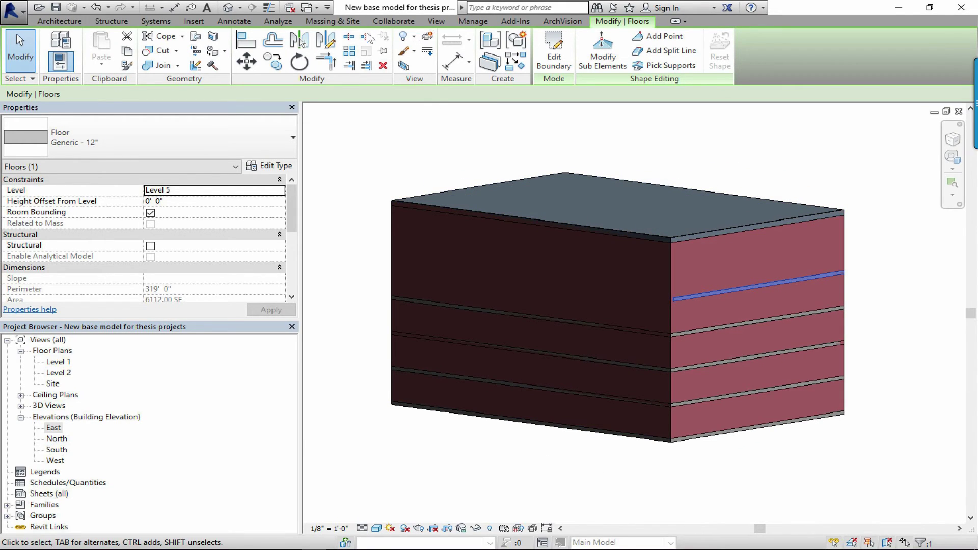
Step: Place a Double Hung 36" x 72" window with a 3' 0" sill on the Level 1 end wall
click(72, 21)
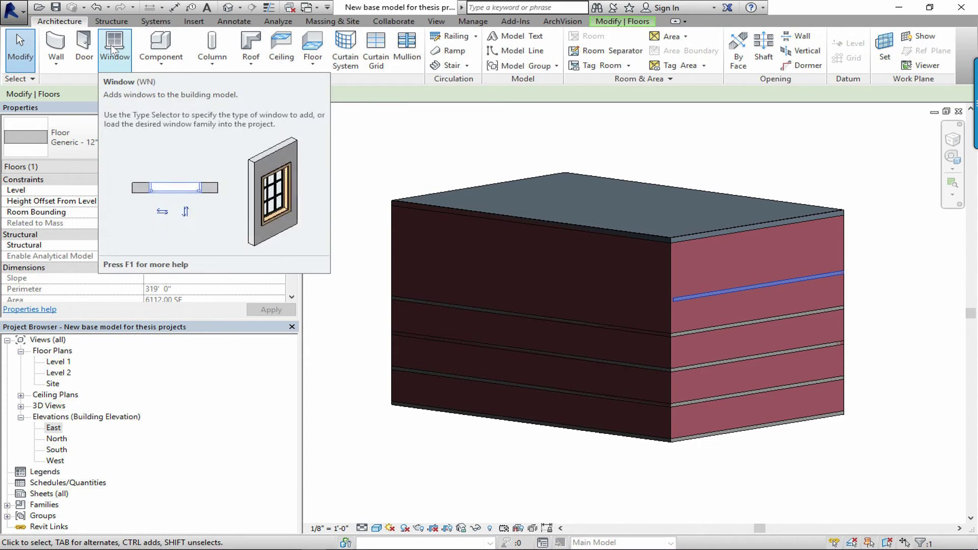
click(113, 49)
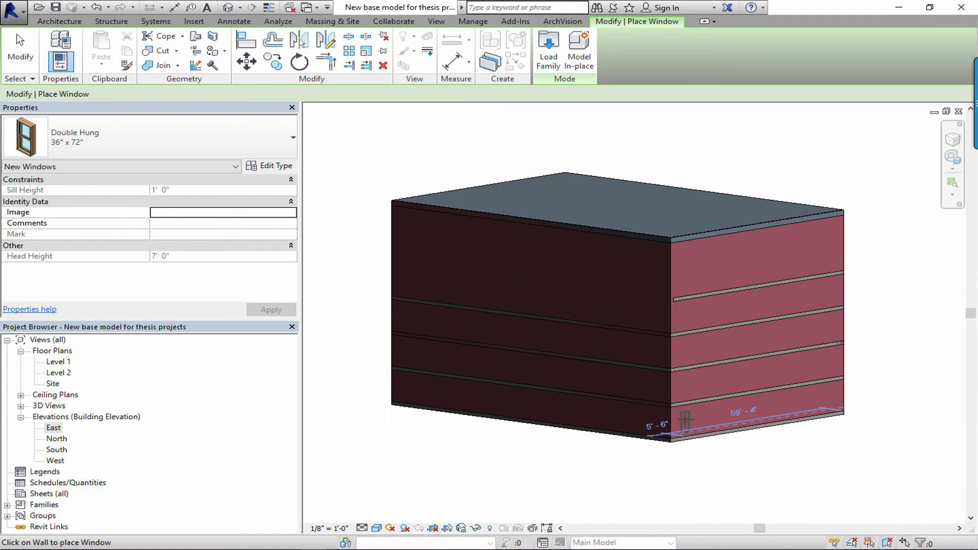
click(685, 420)
key(Escape)
key(Escape)
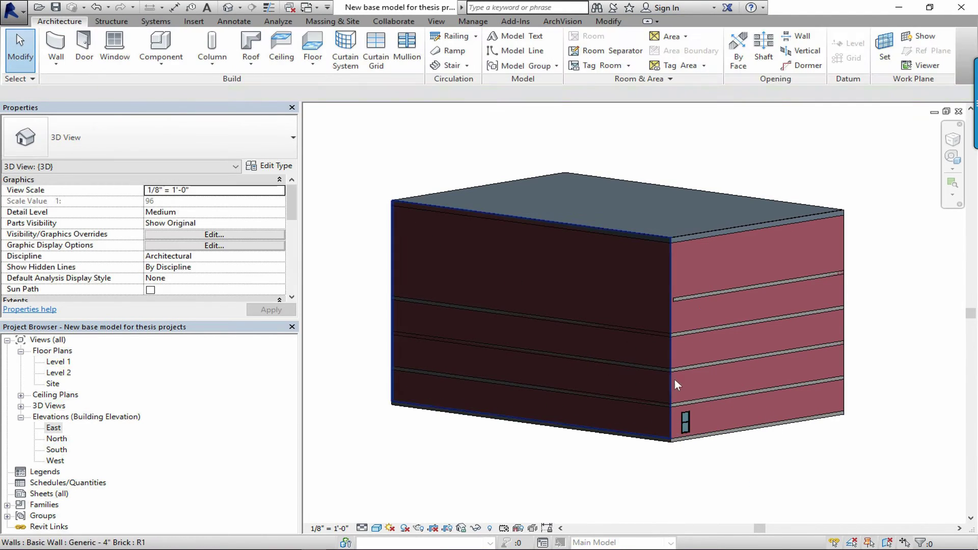
click(686, 417)
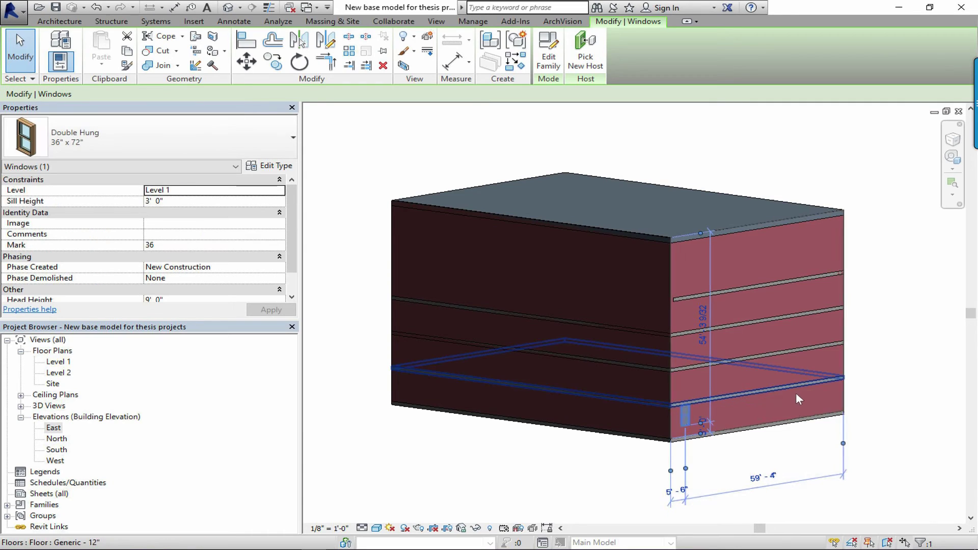
click(888, 437)
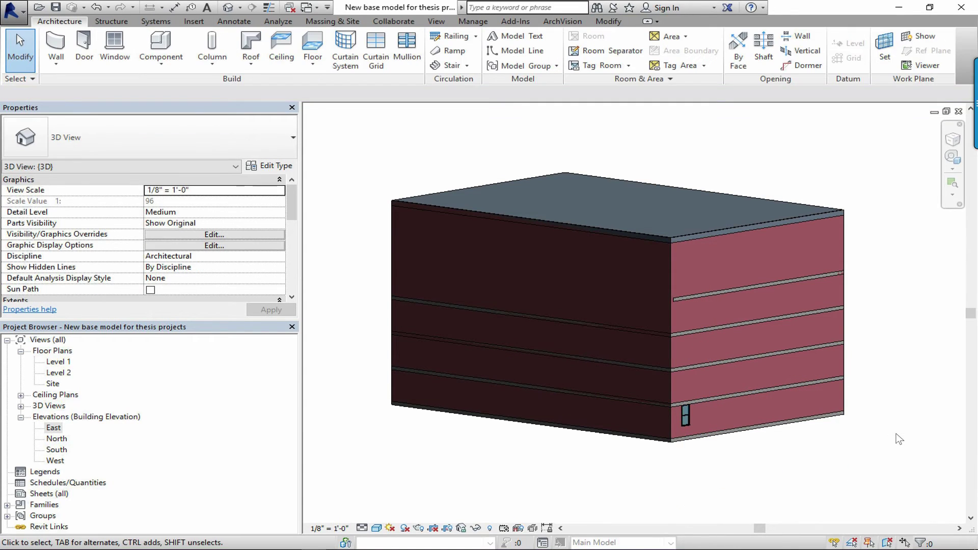
click(686, 421)
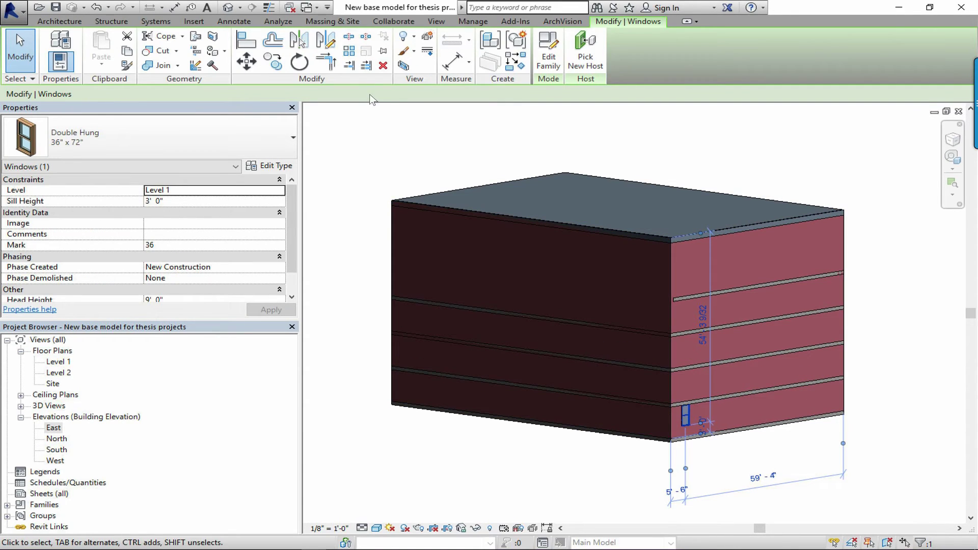
Step: Array the window along the Level 1 end wall, changing the count from 6 to 8
click(354, 56)
click(692, 409)
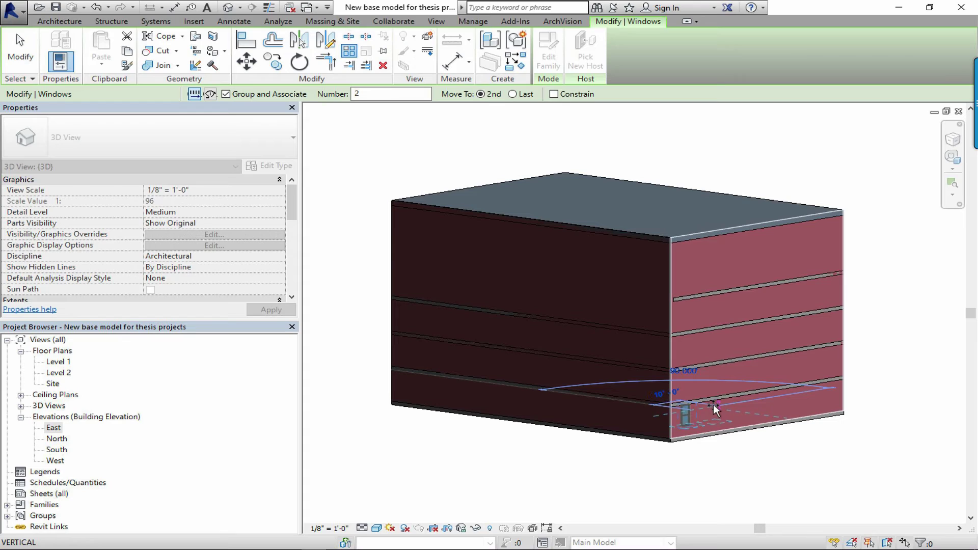
click(713, 404)
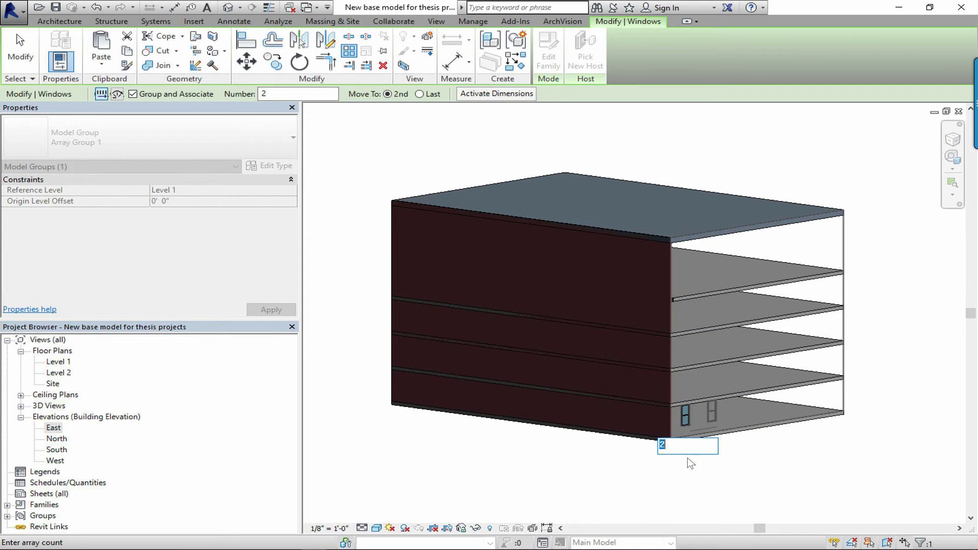
text(6)
key(Return)
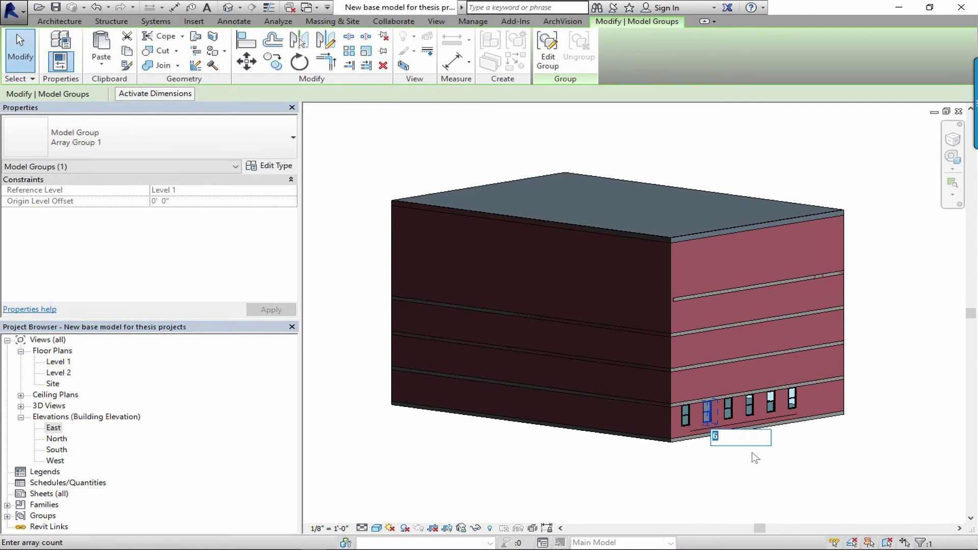
text(8)
key(Return)
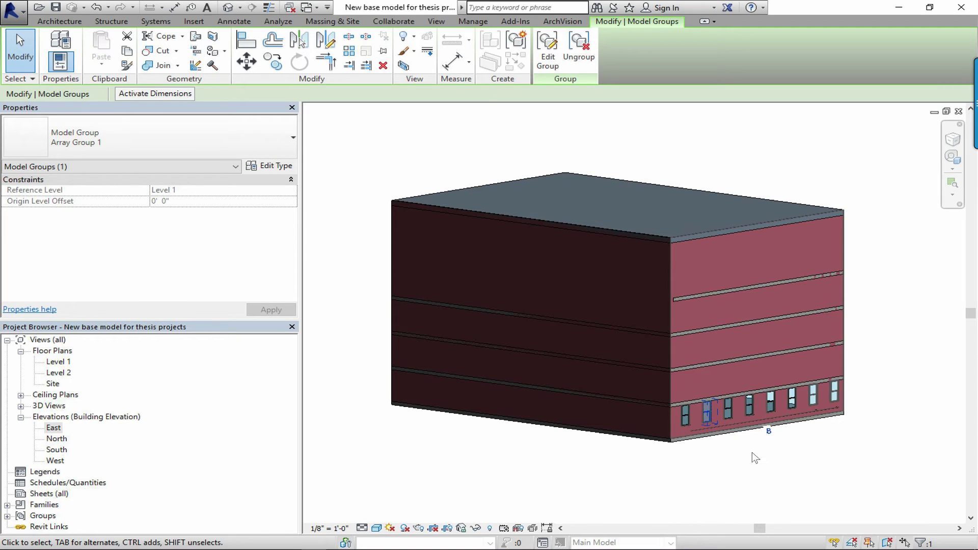
Step: Box-select the entire row of eight arrayed windows (Array Group 1)
click(755, 418)
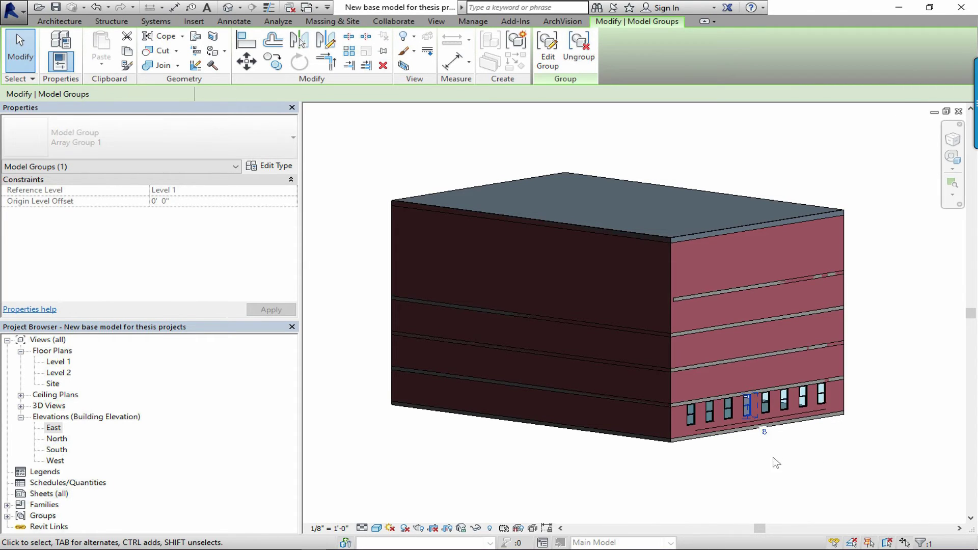
click(772, 443)
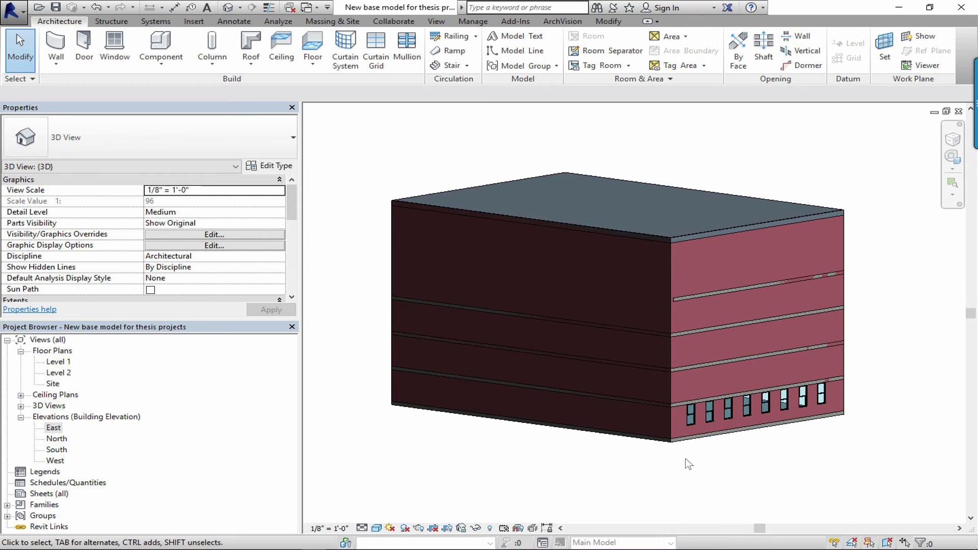
drag(683, 467, 844, 379)
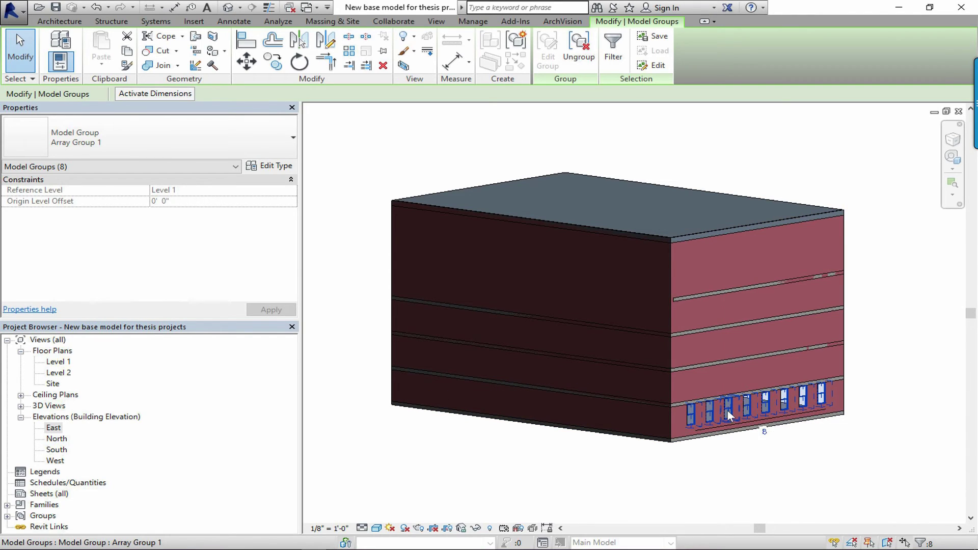
Step: Copy the eight-window array group to the clipboard
right_click(727, 411)
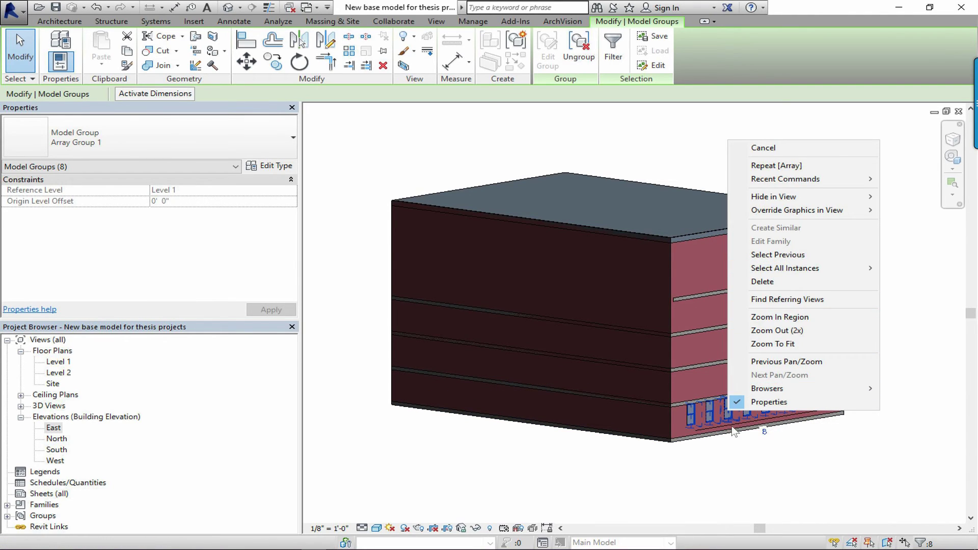
click(739, 482)
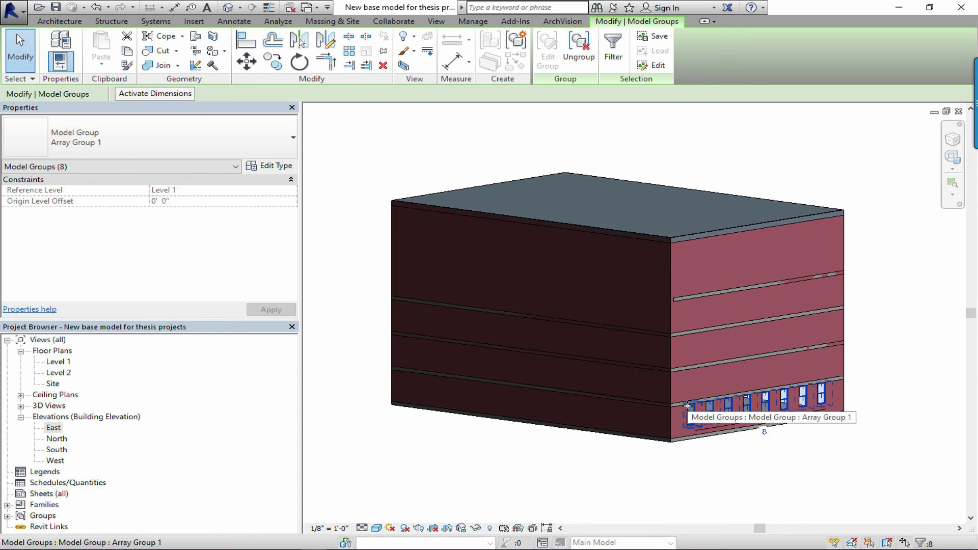
key(Escape)
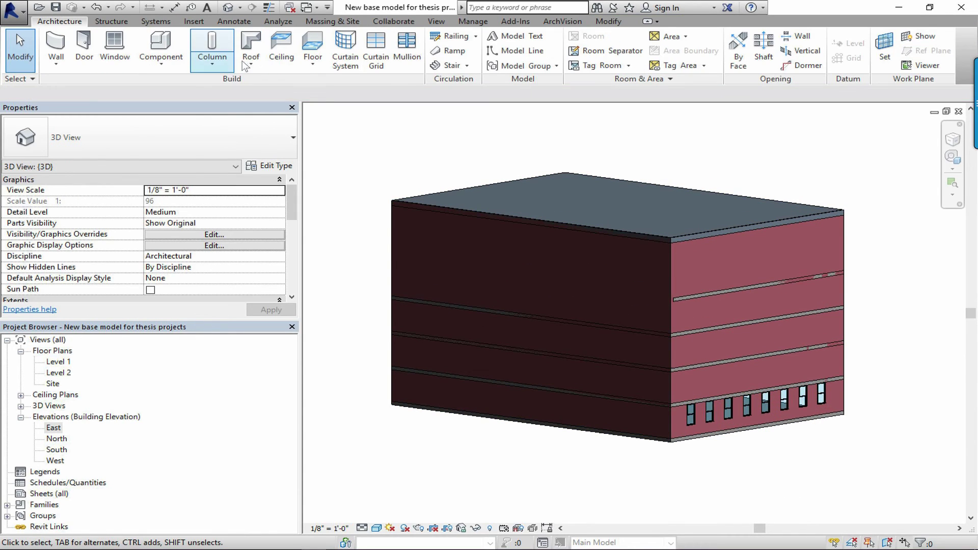
Step: Paste the window row aligned to selected levels, Level 2 through Level 5
click(609, 21)
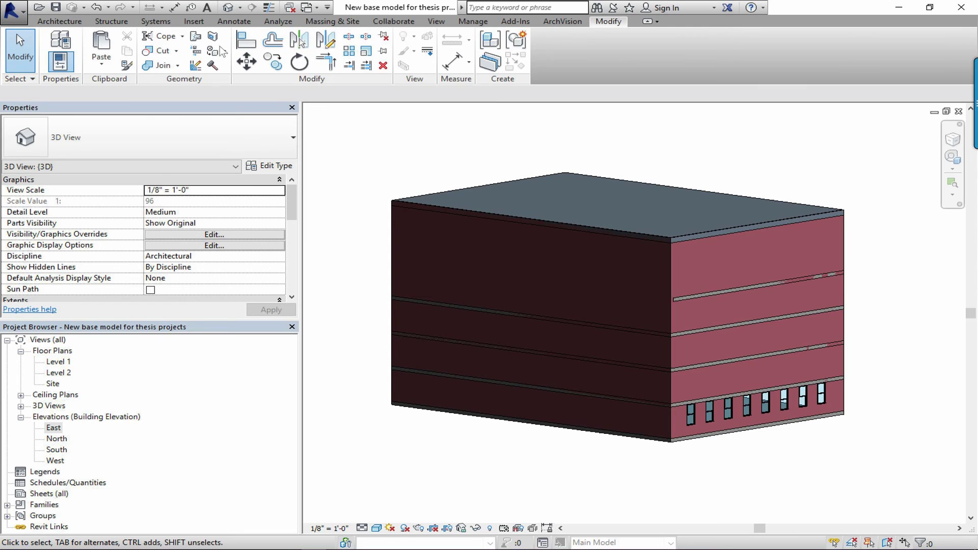
click(105, 64)
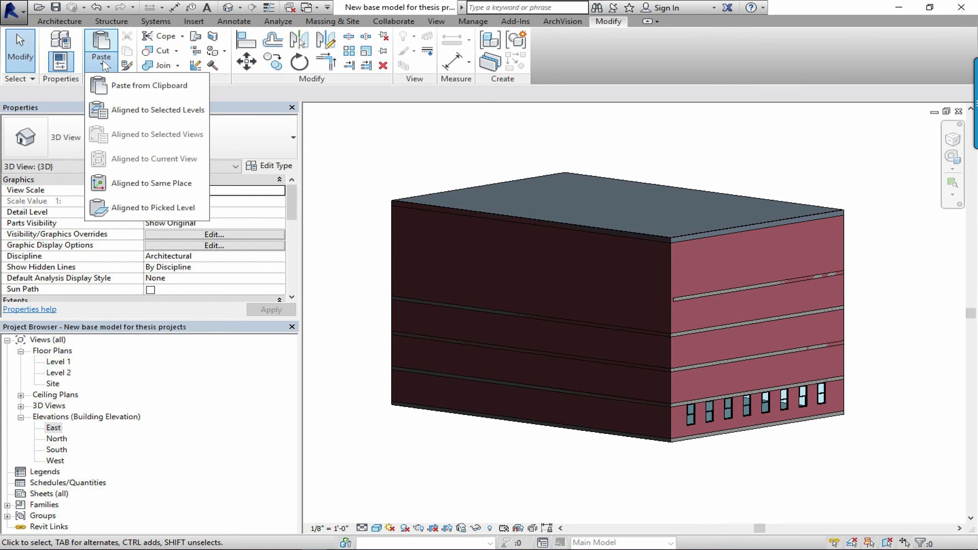
click(134, 111)
click(412, 207)
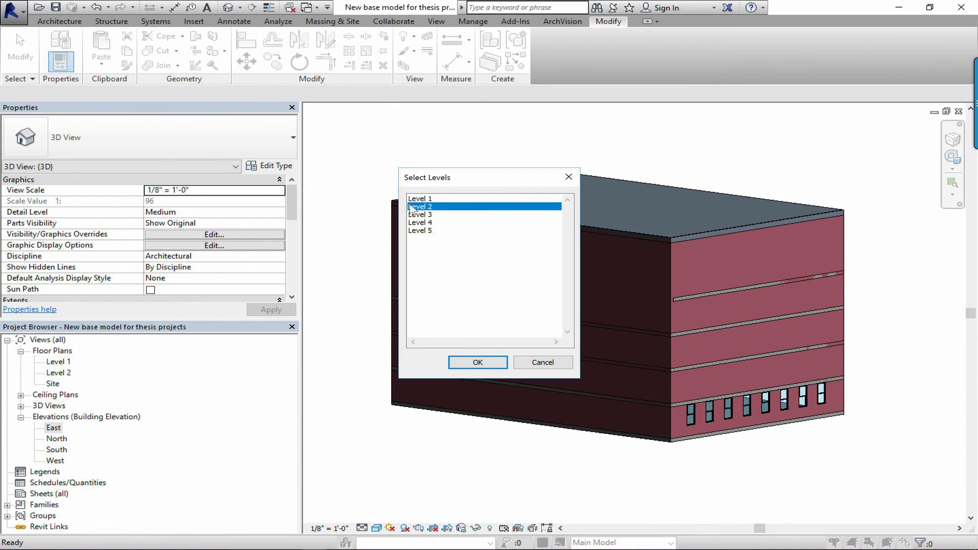
shift+click(418, 230)
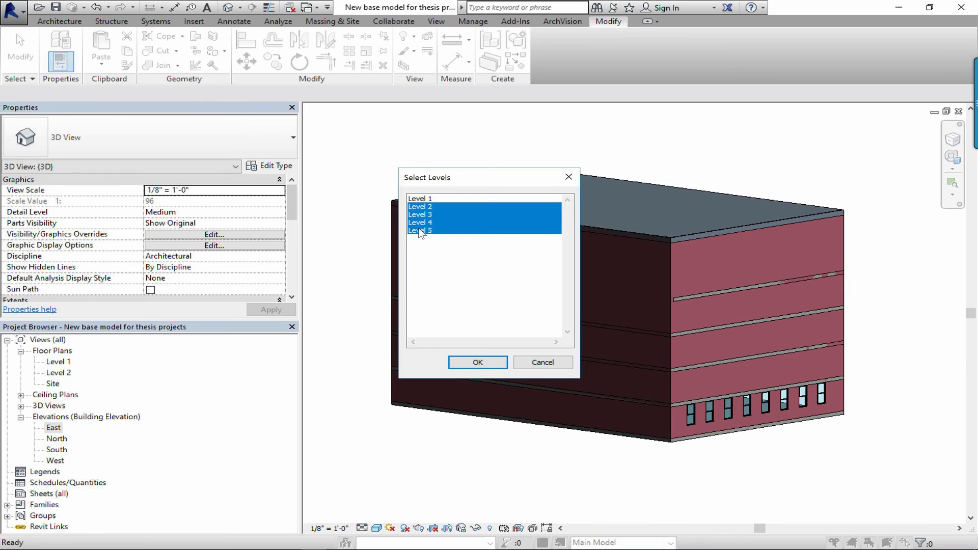
click(478, 362)
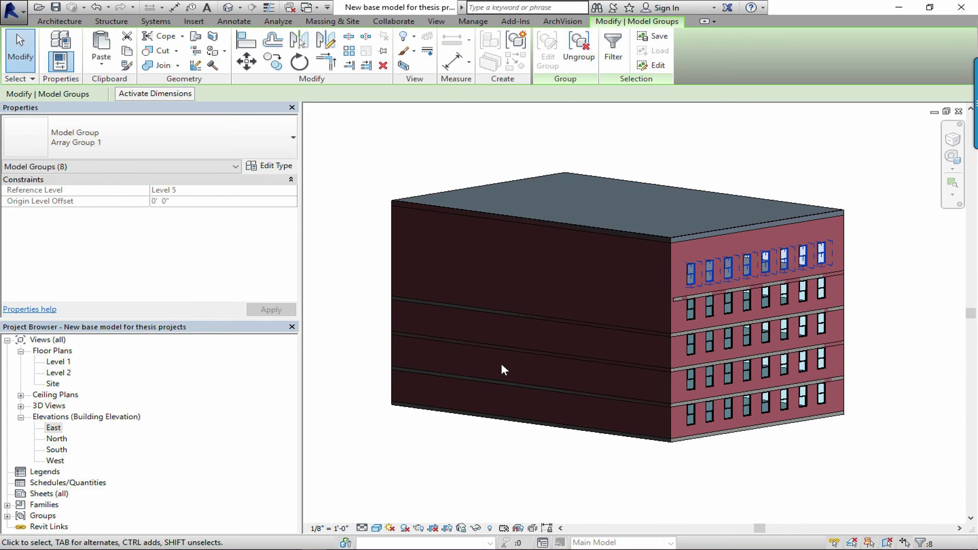
click(733, 507)
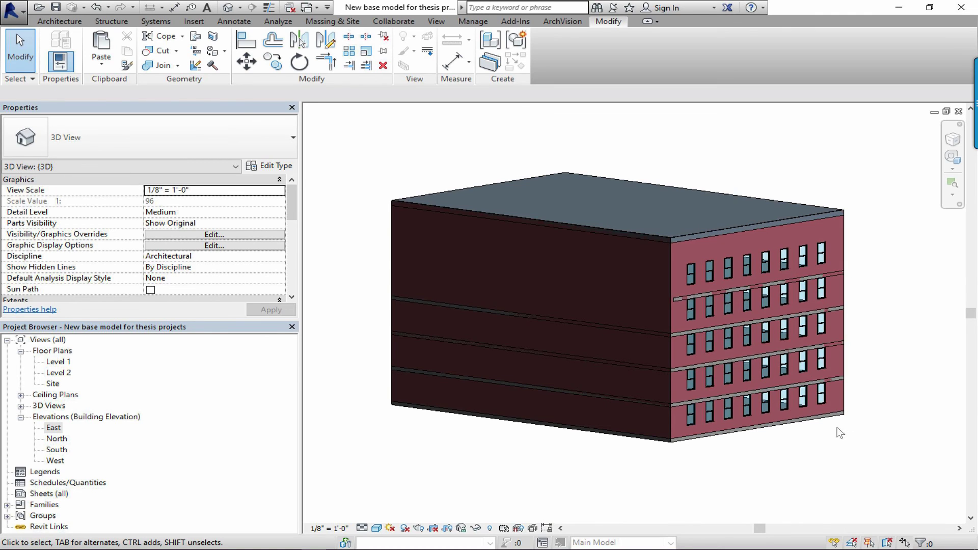
scroll(837, 426, up, 10)
scroll(860, 301, up, 3)
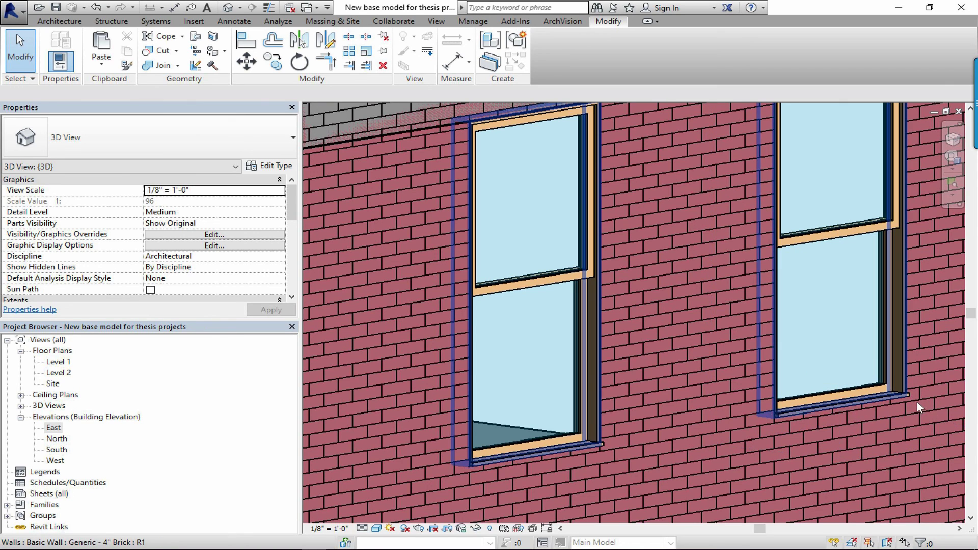
scroll(909, 421, up, 3)
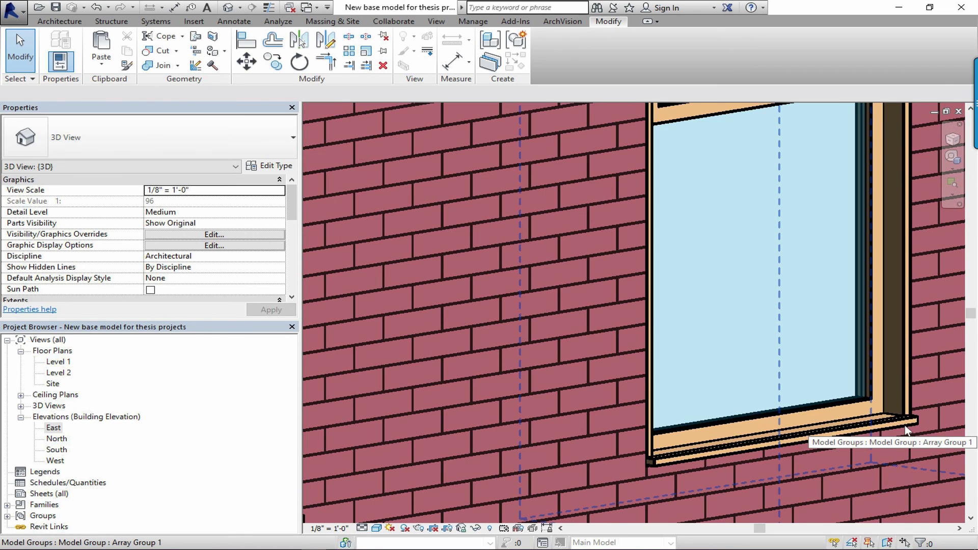
scroll(905, 424, down, 3)
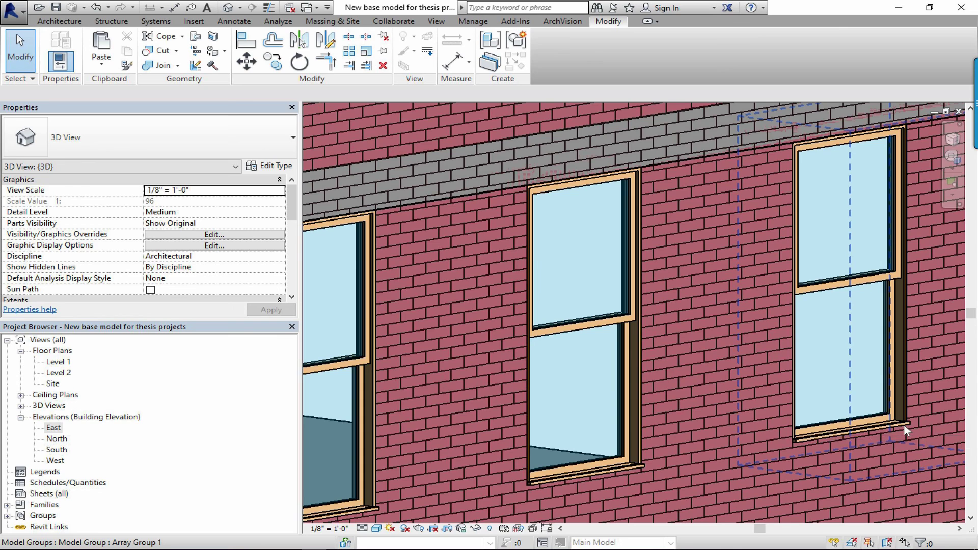
scroll(905, 430, down, 10)
middle_drag(903, 423, 848, 399)
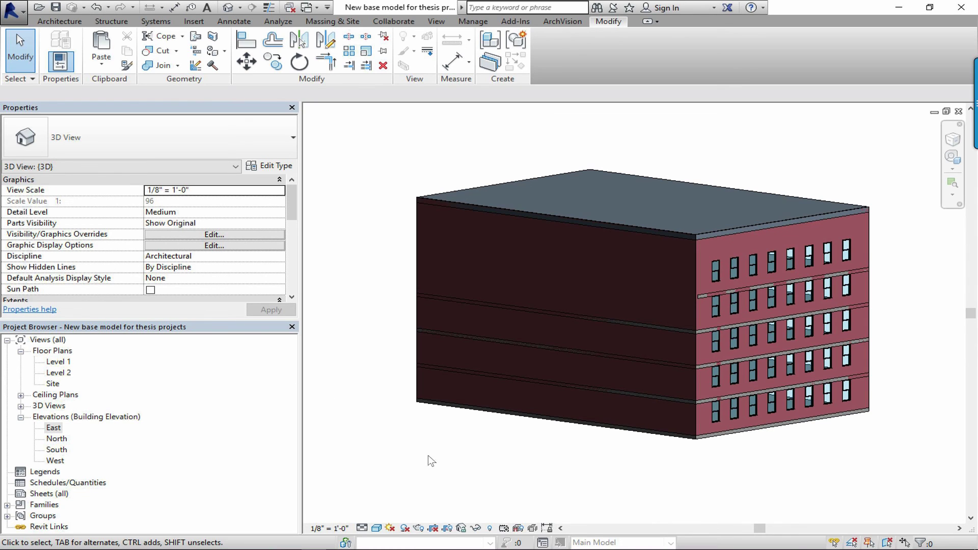
mouse_move(437, 505)
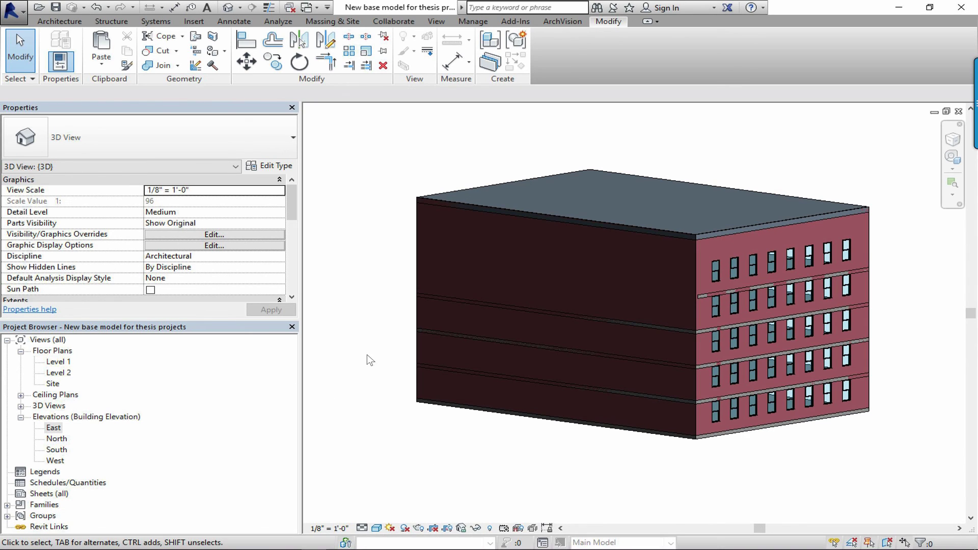